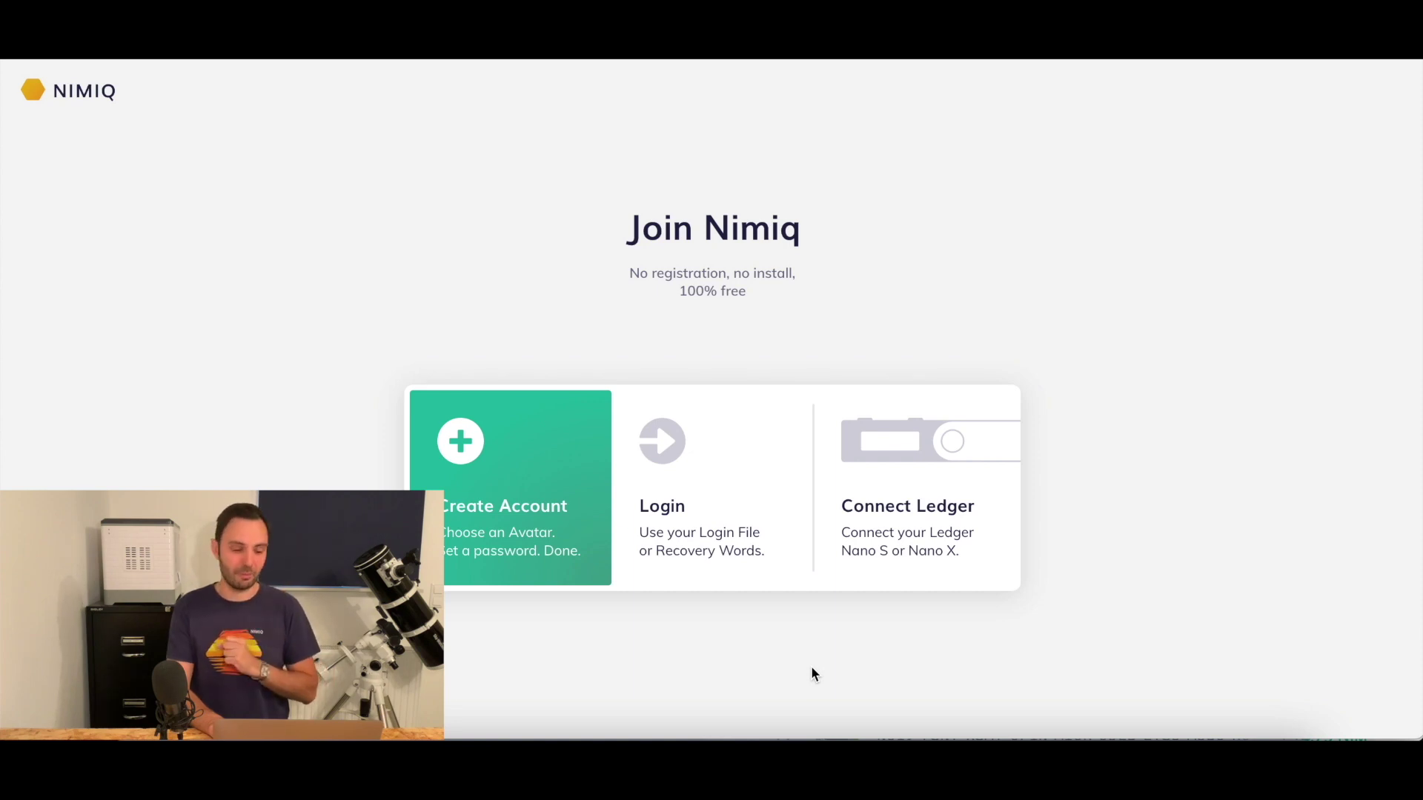
# - Start a new account and choose the chef-octopus avatar and its address
pyautogui.click(508, 514)
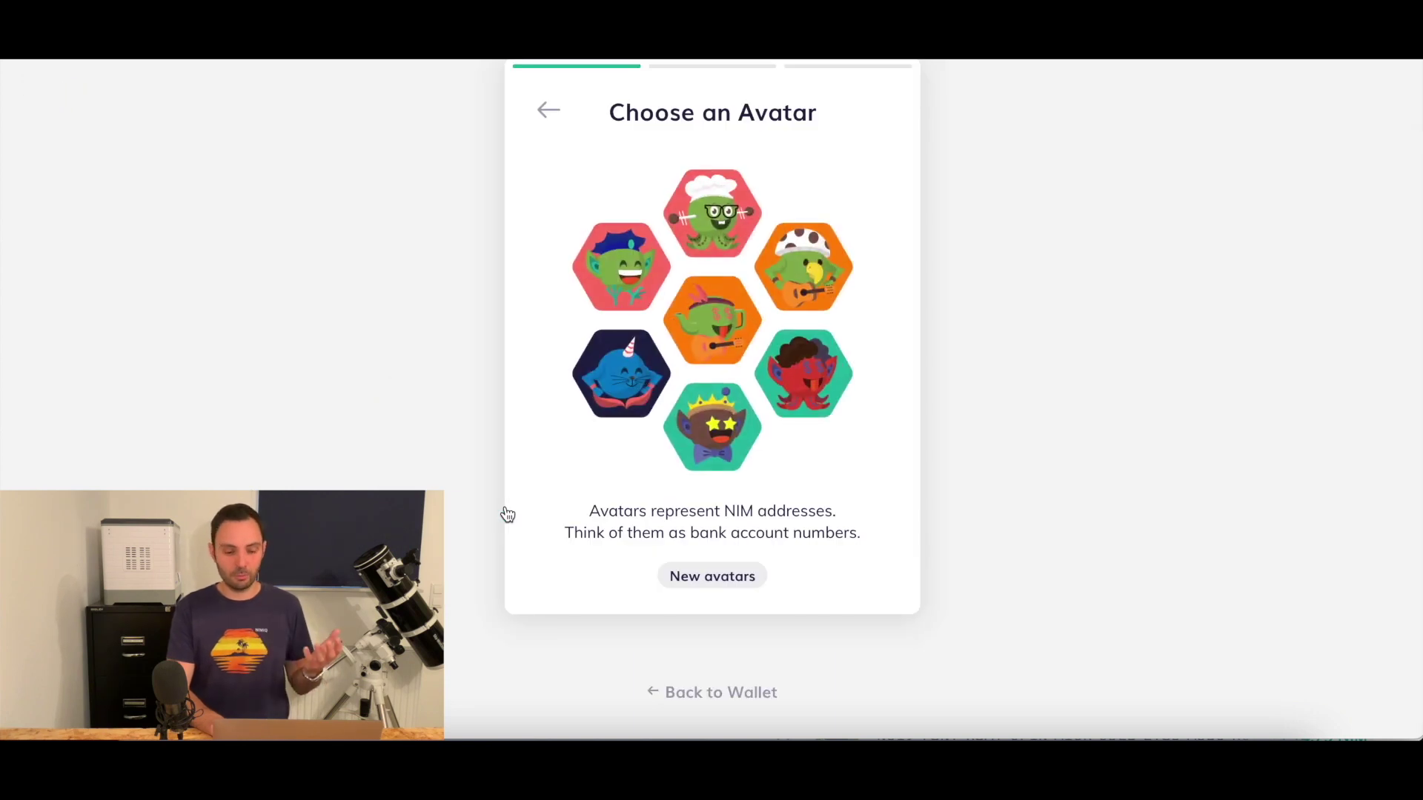
pyautogui.click(717, 211)
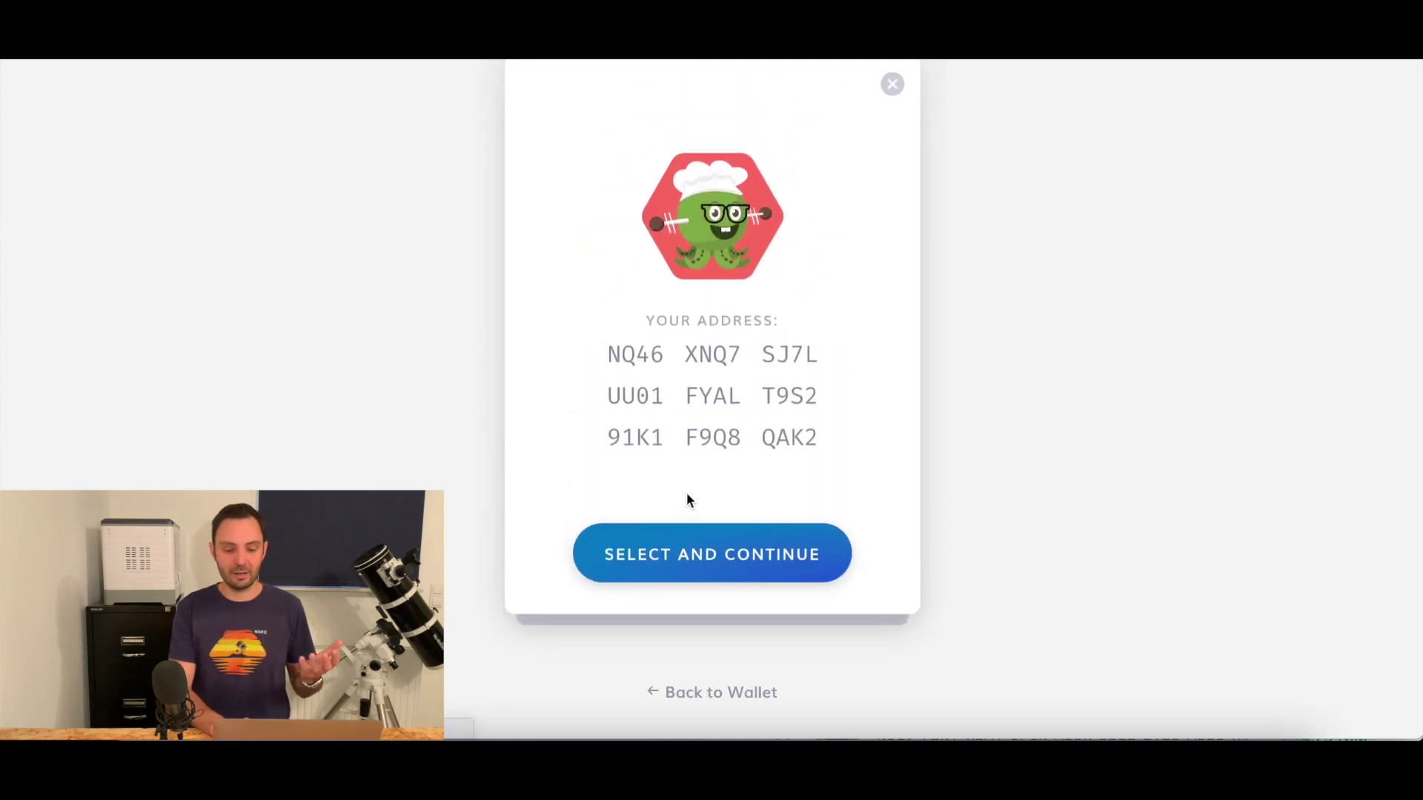
pyautogui.click(677, 541)
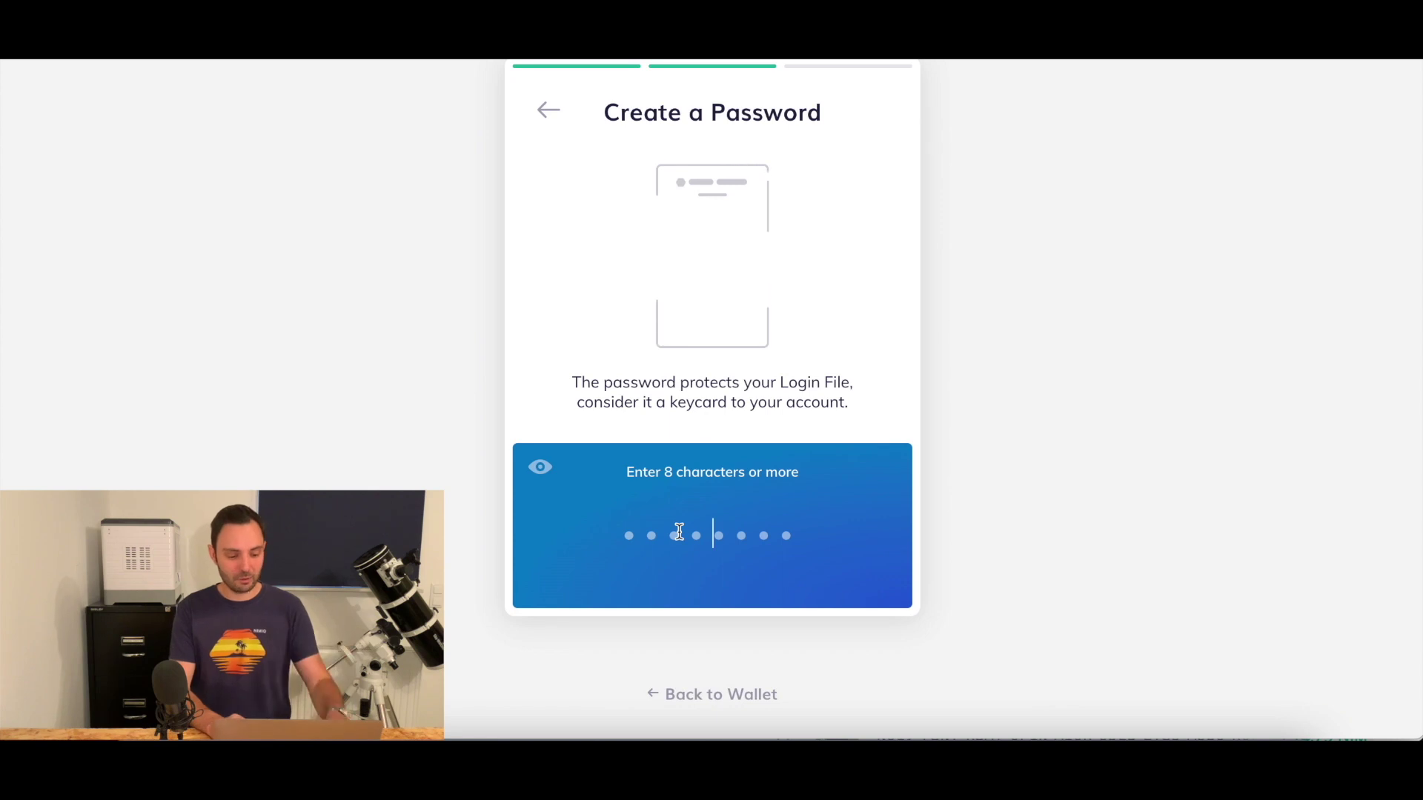
# - Set and repeat the account password, create the account, and download the Login File
pyautogui.write('********')
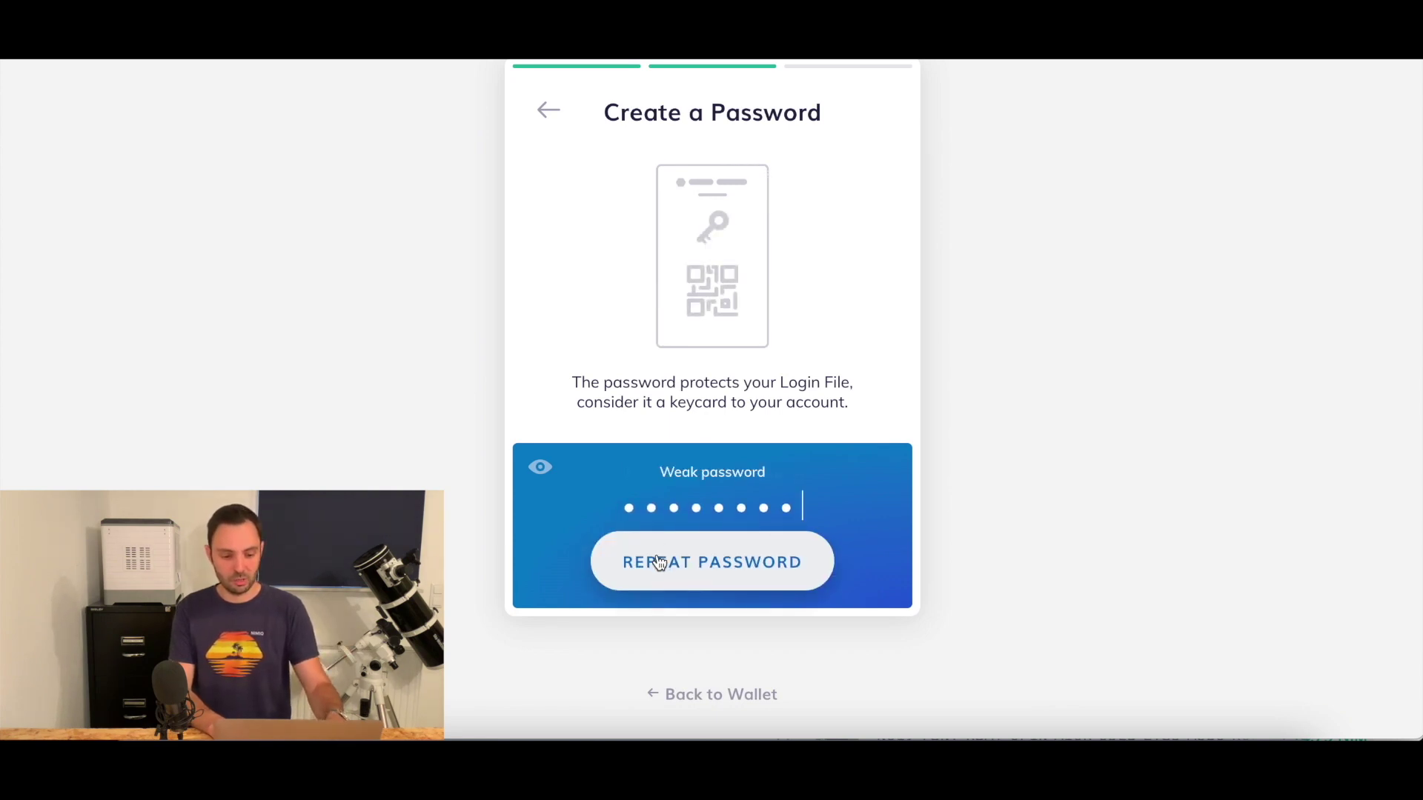
pyautogui.click(659, 563)
pyautogui.write('********')
pyautogui.click(654, 569)
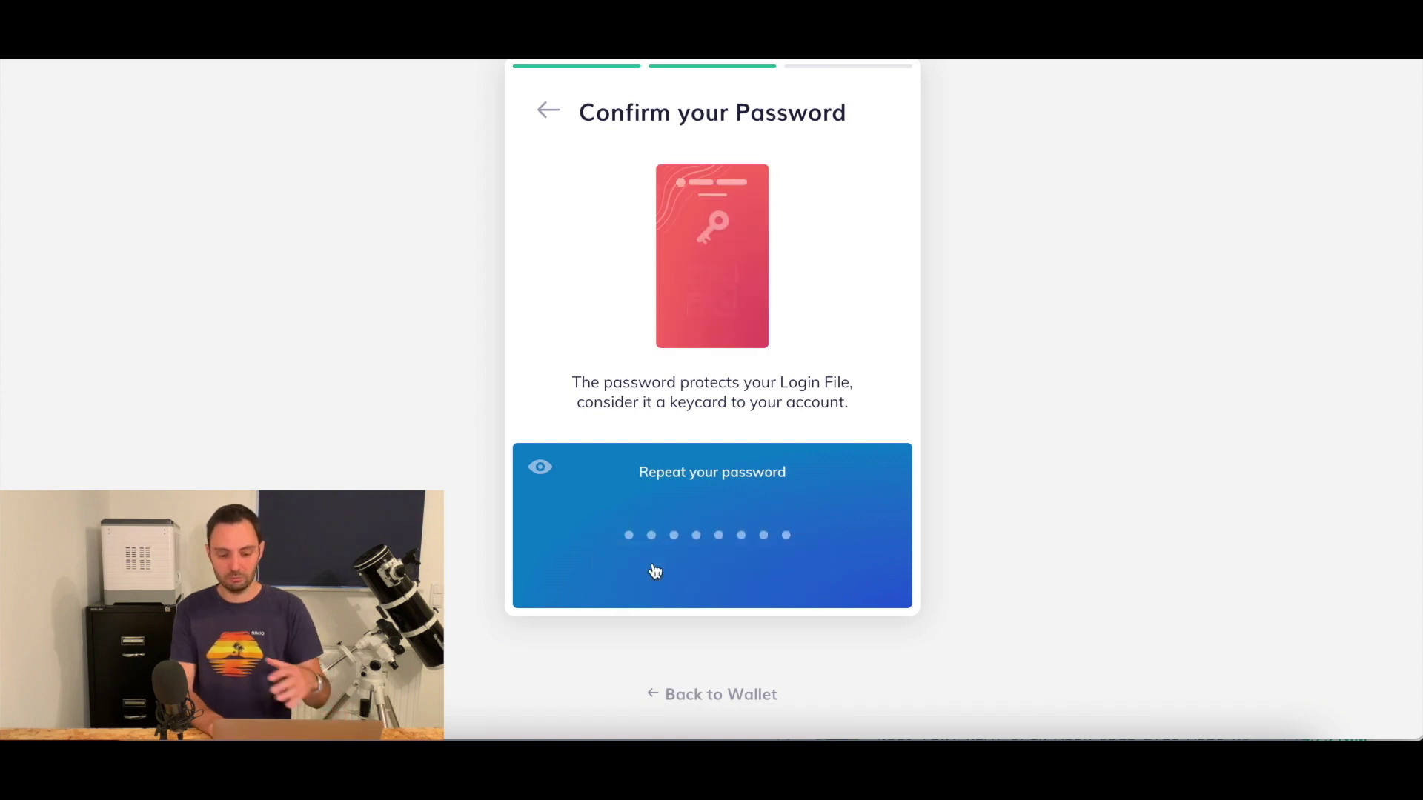
pyautogui.click(667, 540)
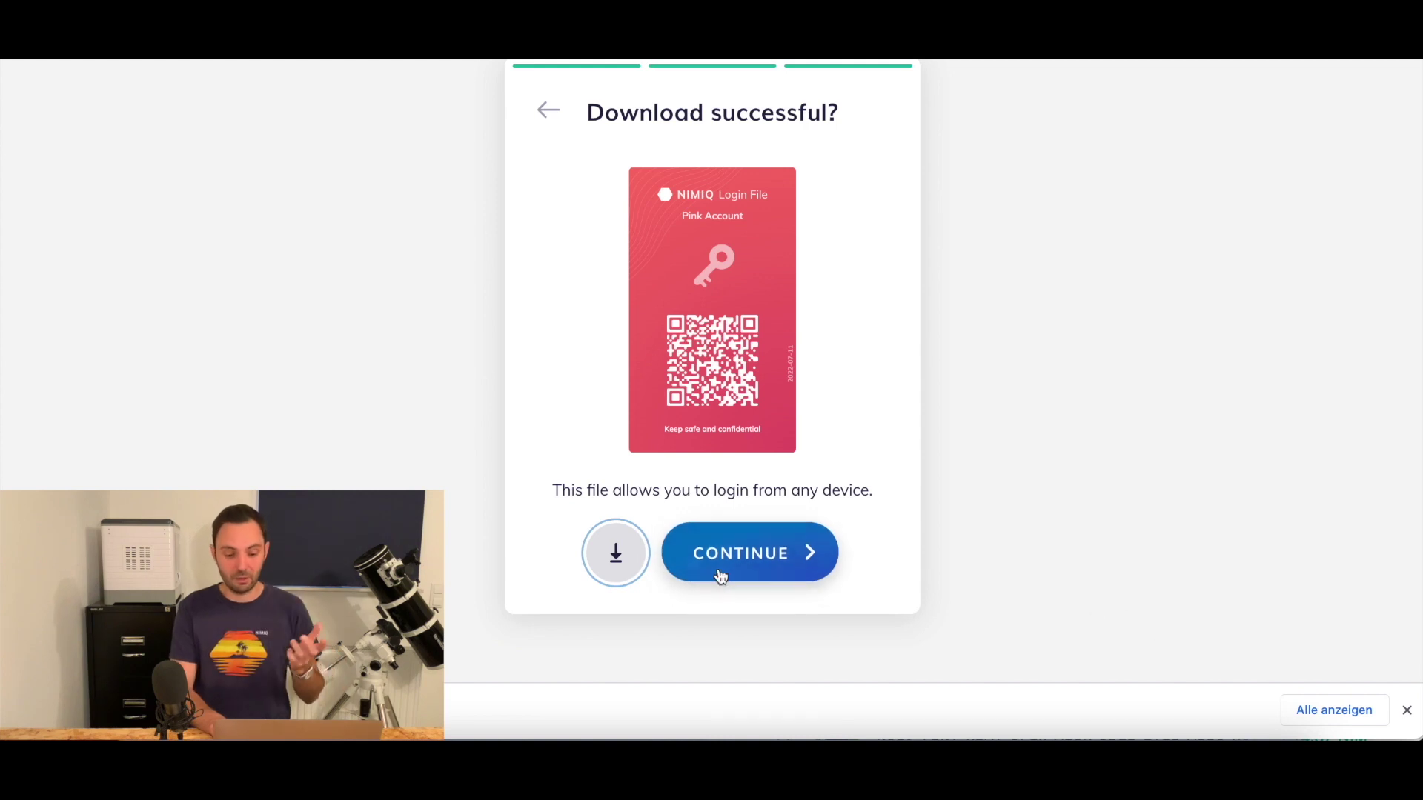
# - Confirm the Login File download, decline the browser's password save, and complete the welcome screens
pyautogui.click(721, 571)
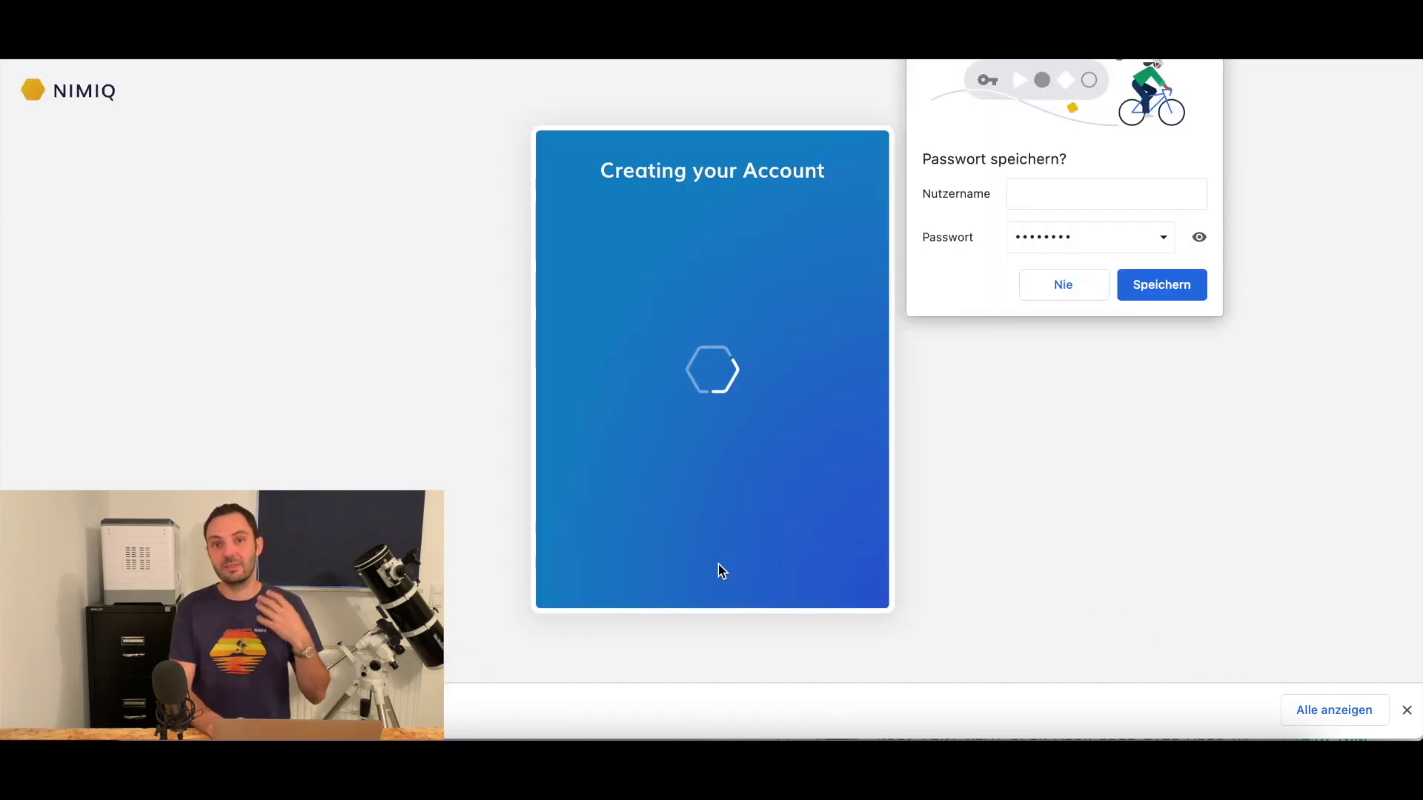
pyautogui.click(1067, 287)
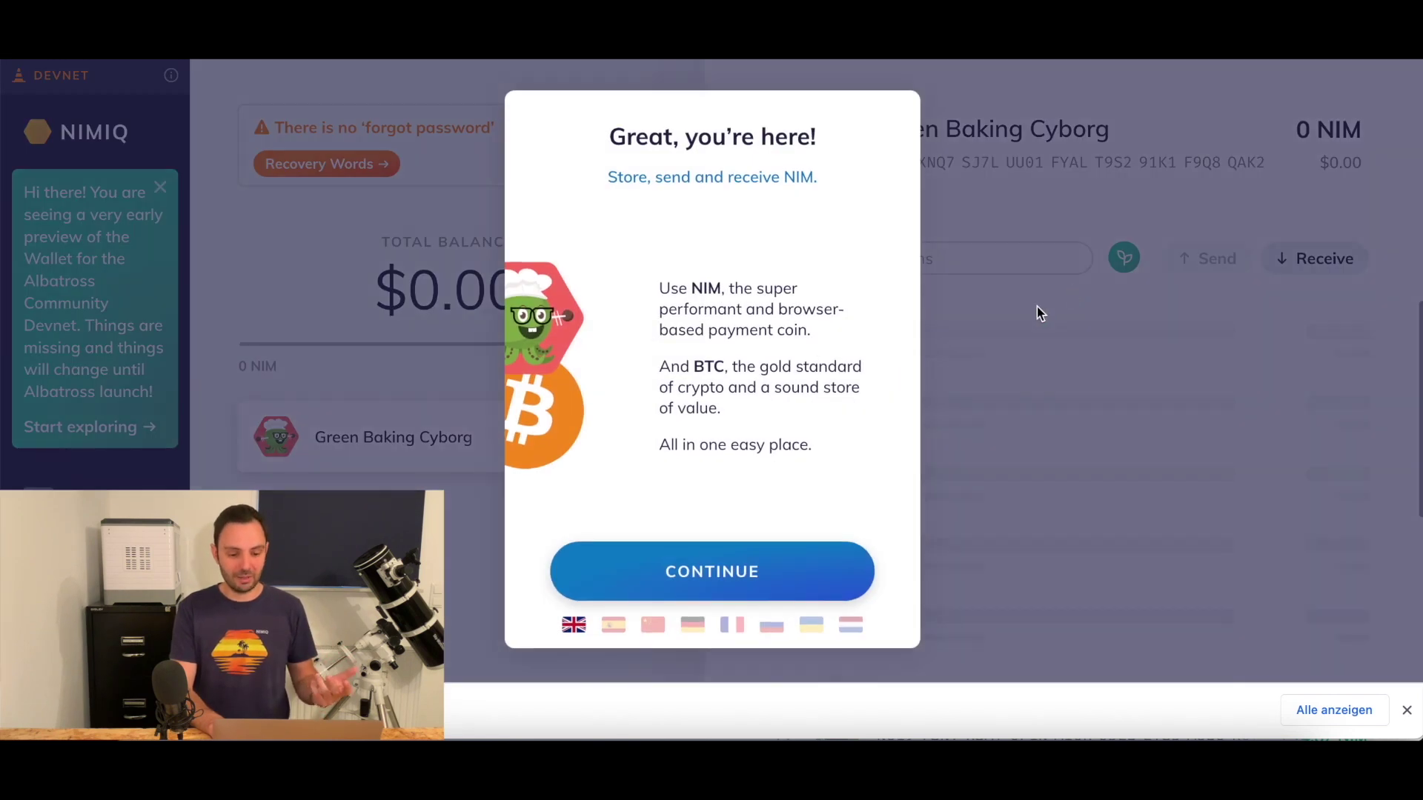
pyautogui.click(726, 578)
pyautogui.click(726, 583)
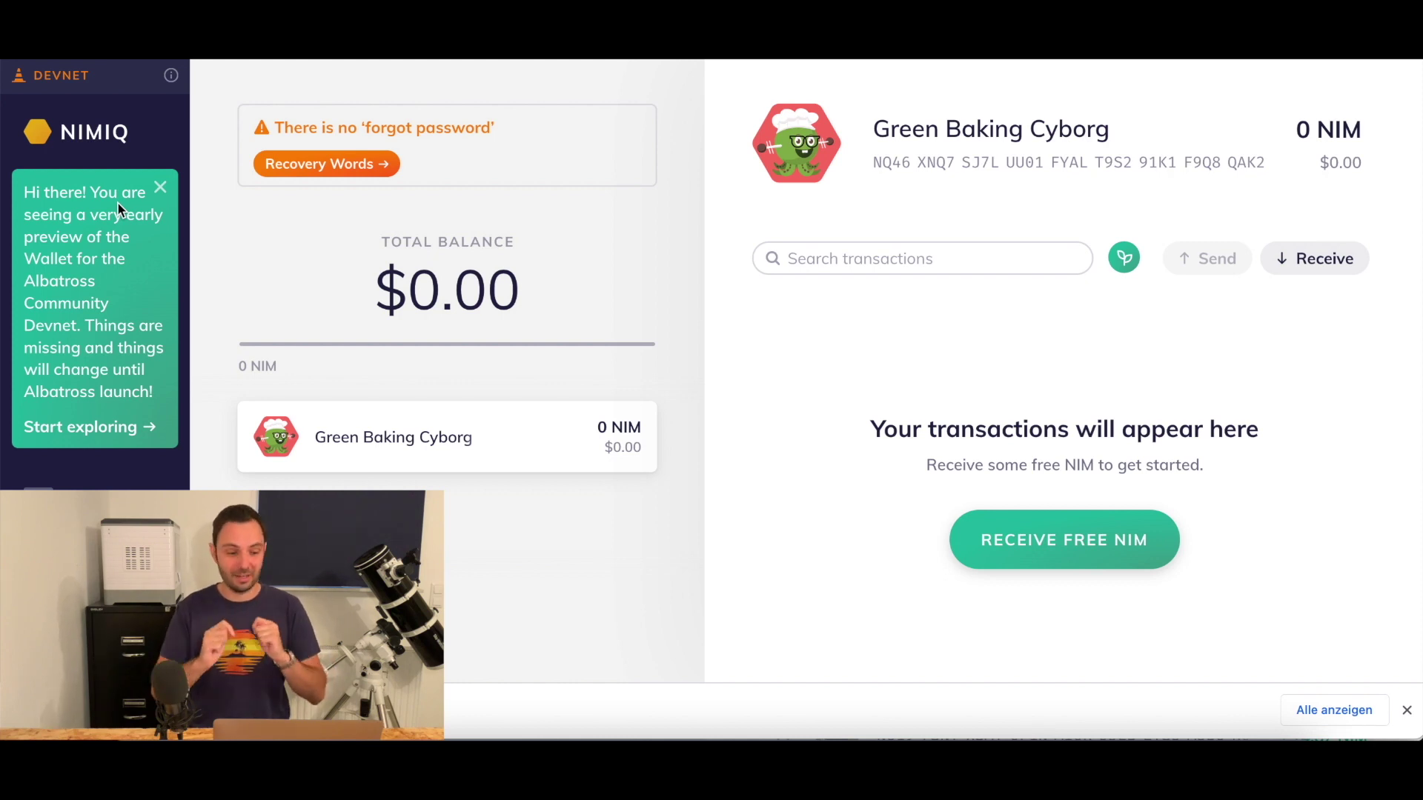
# - Dismiss the devnet notice and download bar, then request free devnet NIM for the Green Baking Cyborg address
pyautogui.click(161, 187)
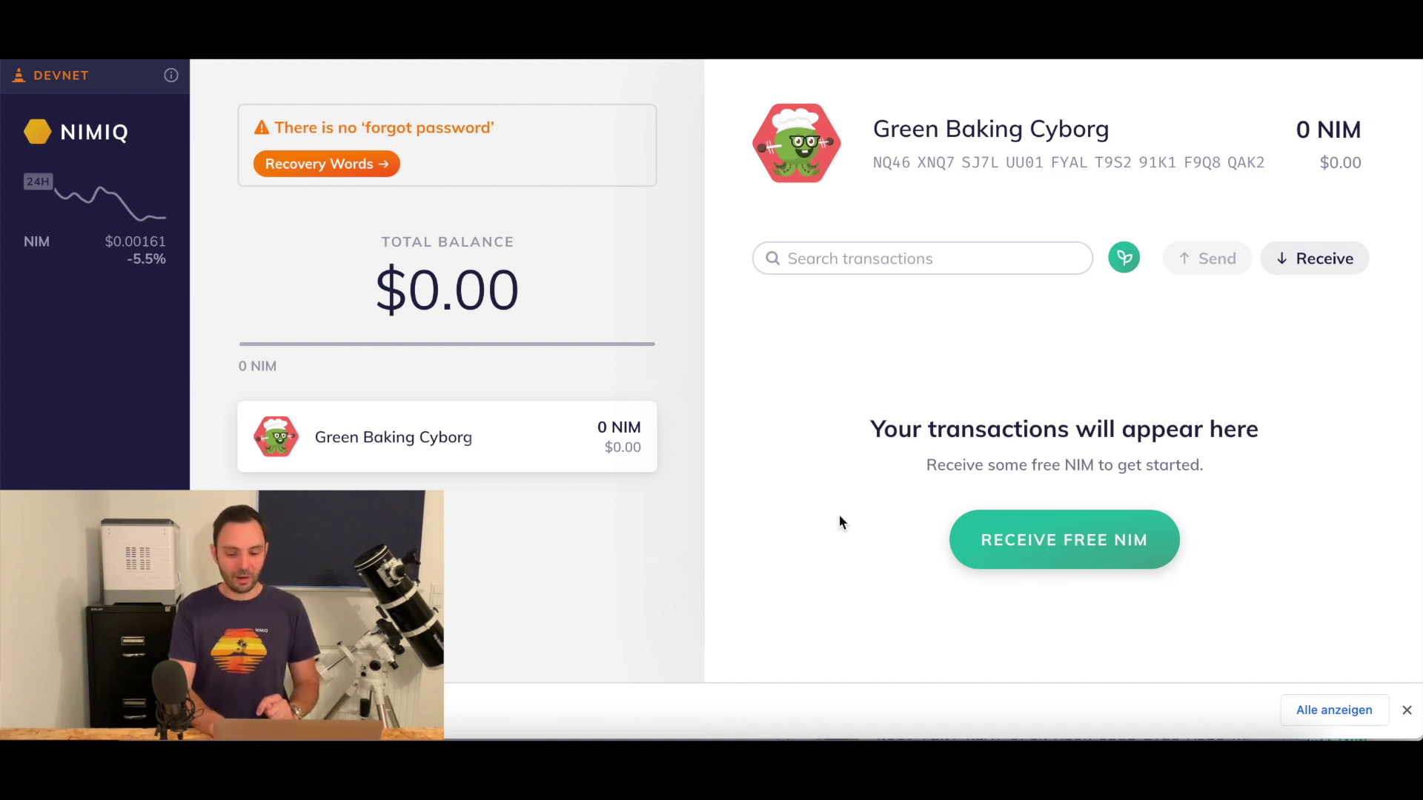
pyautogui.click(1407, 709)
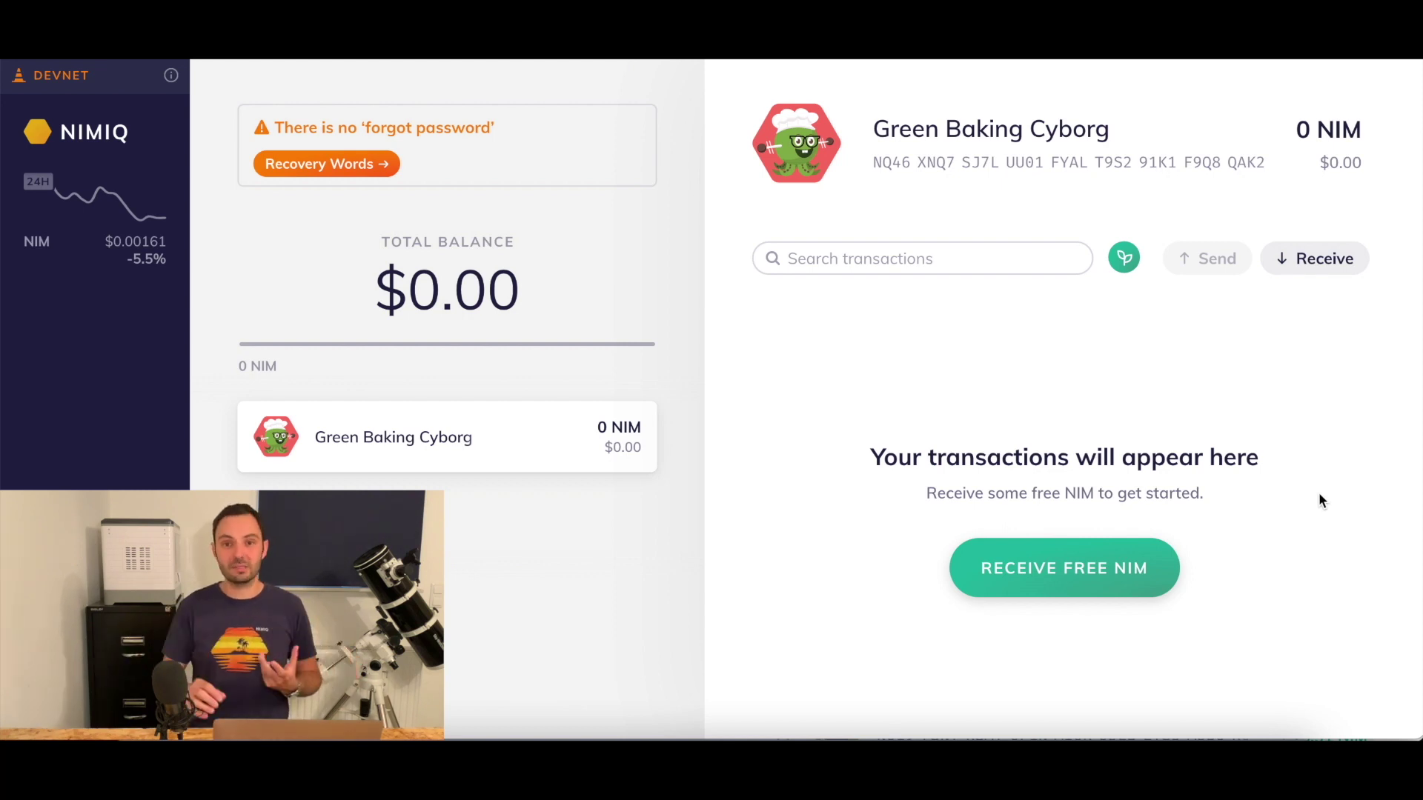
pyautogui.click(1107, 569)
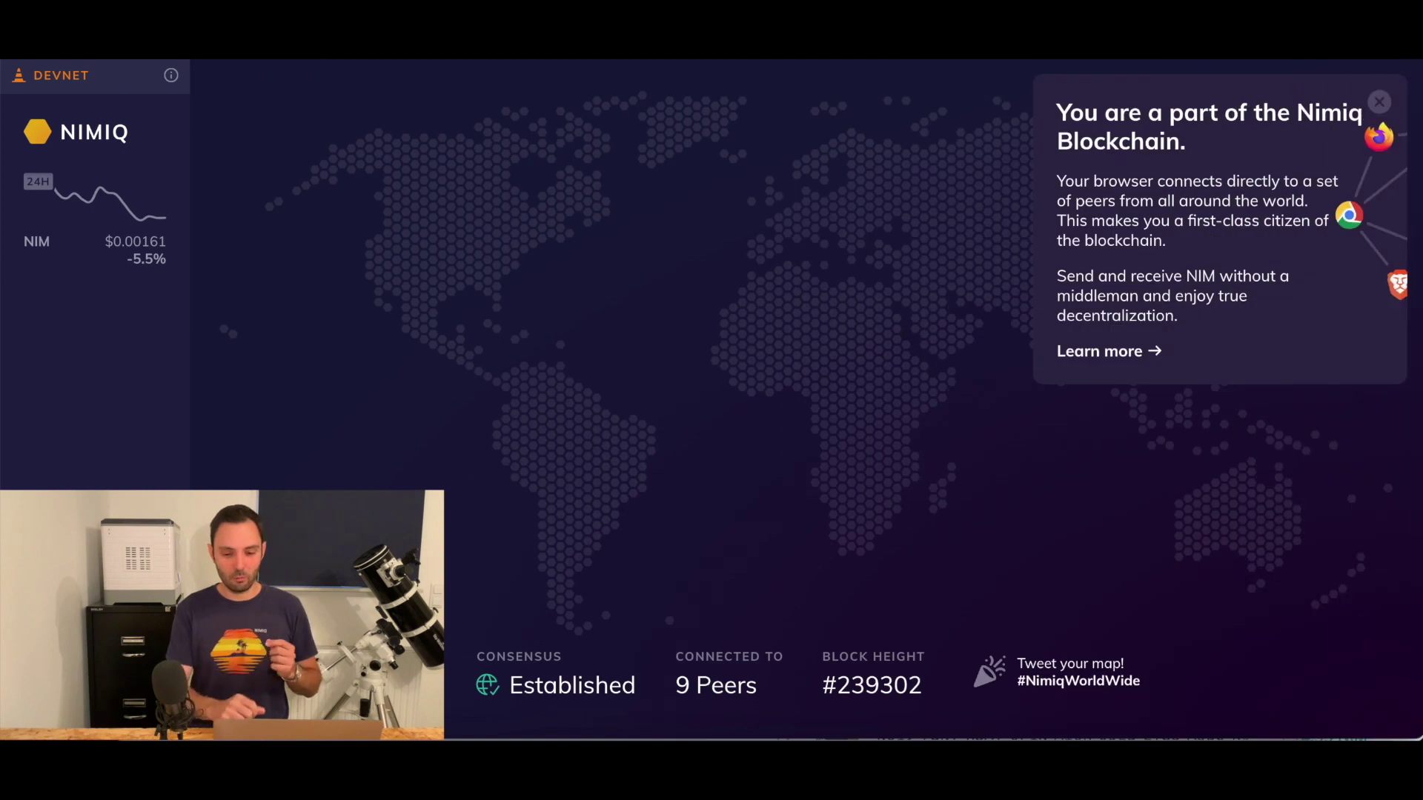
# - Close the 'You are a part of the Nimiq Blockchain' panel to return to the 15 000 NIM account
pyautogui.click(1379, 101)
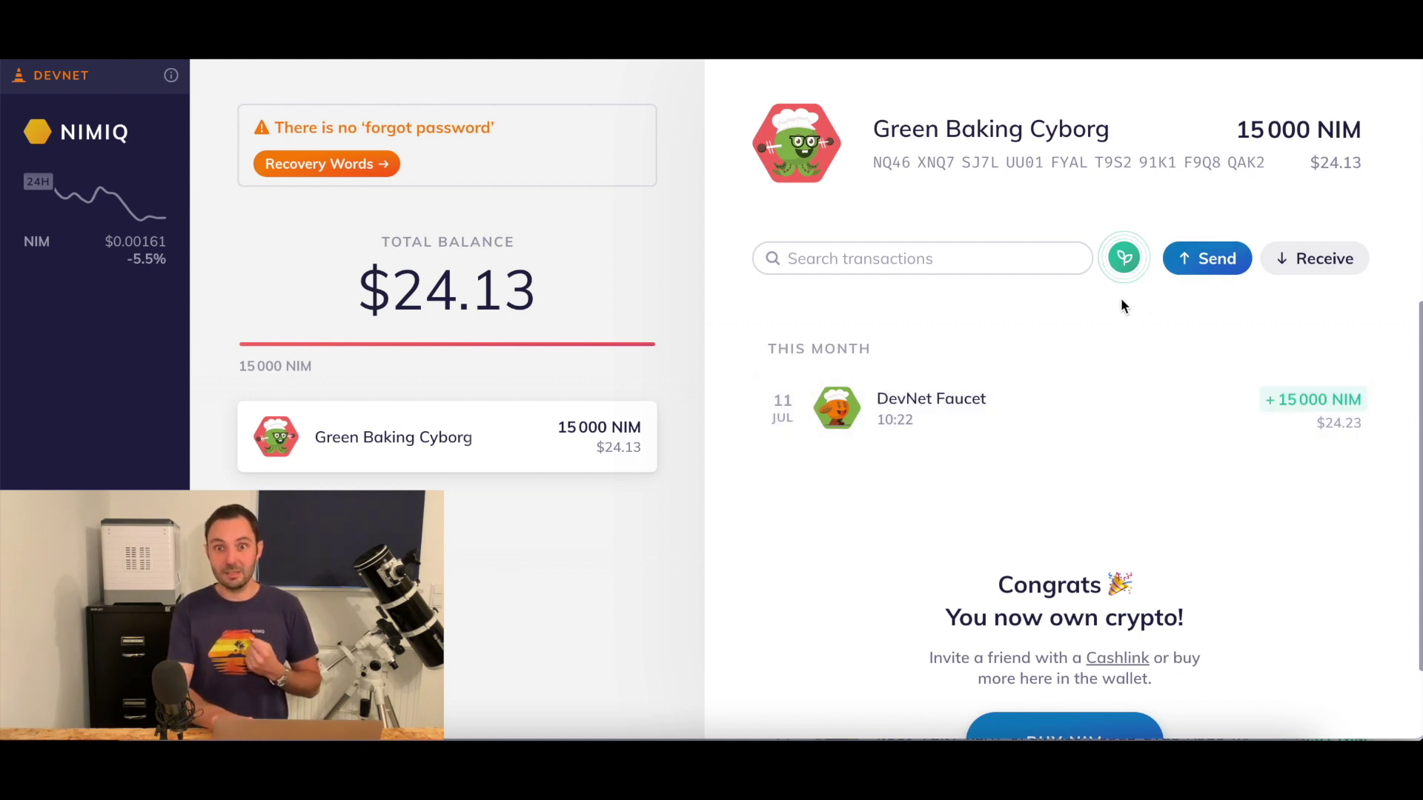
# - Start staking and select Pooly McPoolface (★4.99, 9.9% p.a.) as the validator
pyautogui.moveTo(1124, 261)
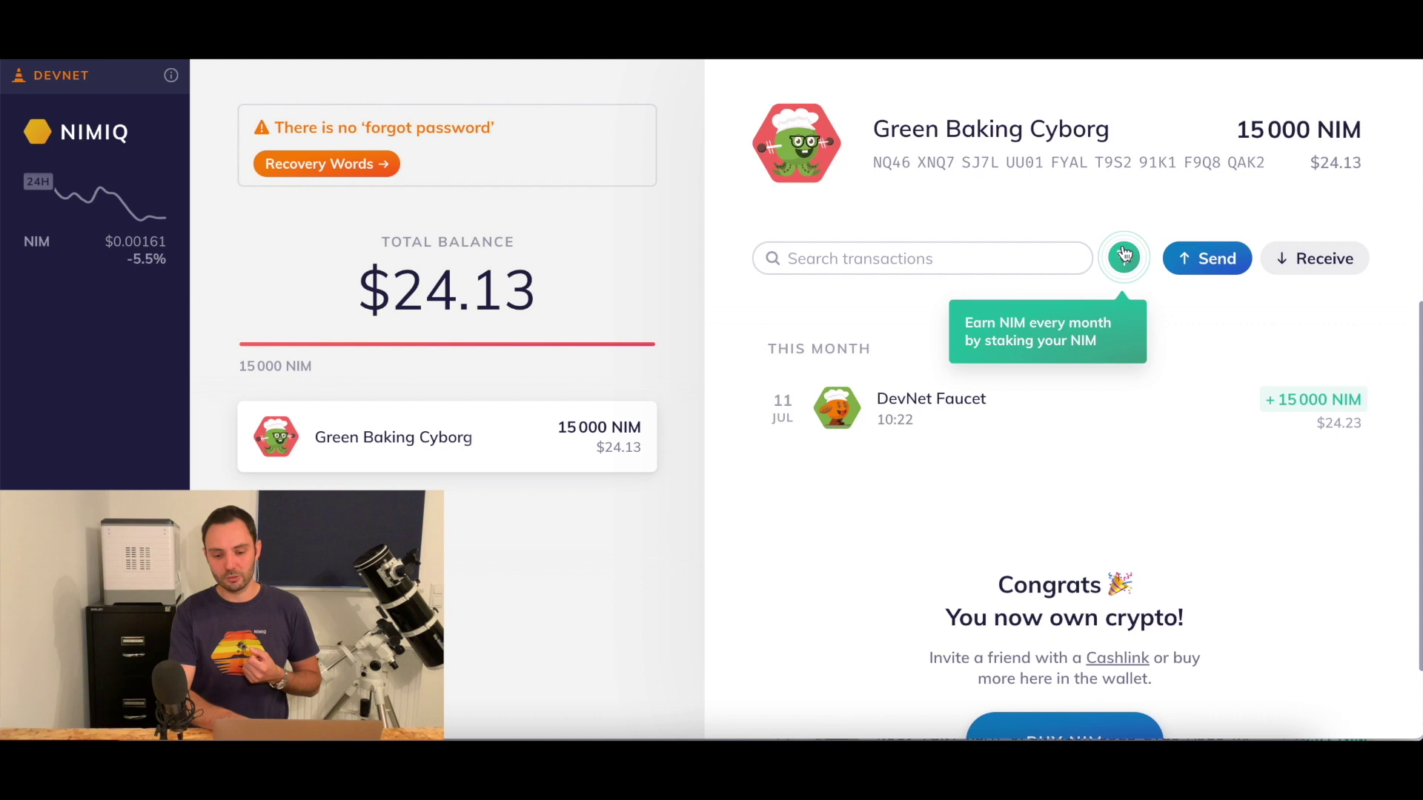
pyautogui.click(1124, 260)
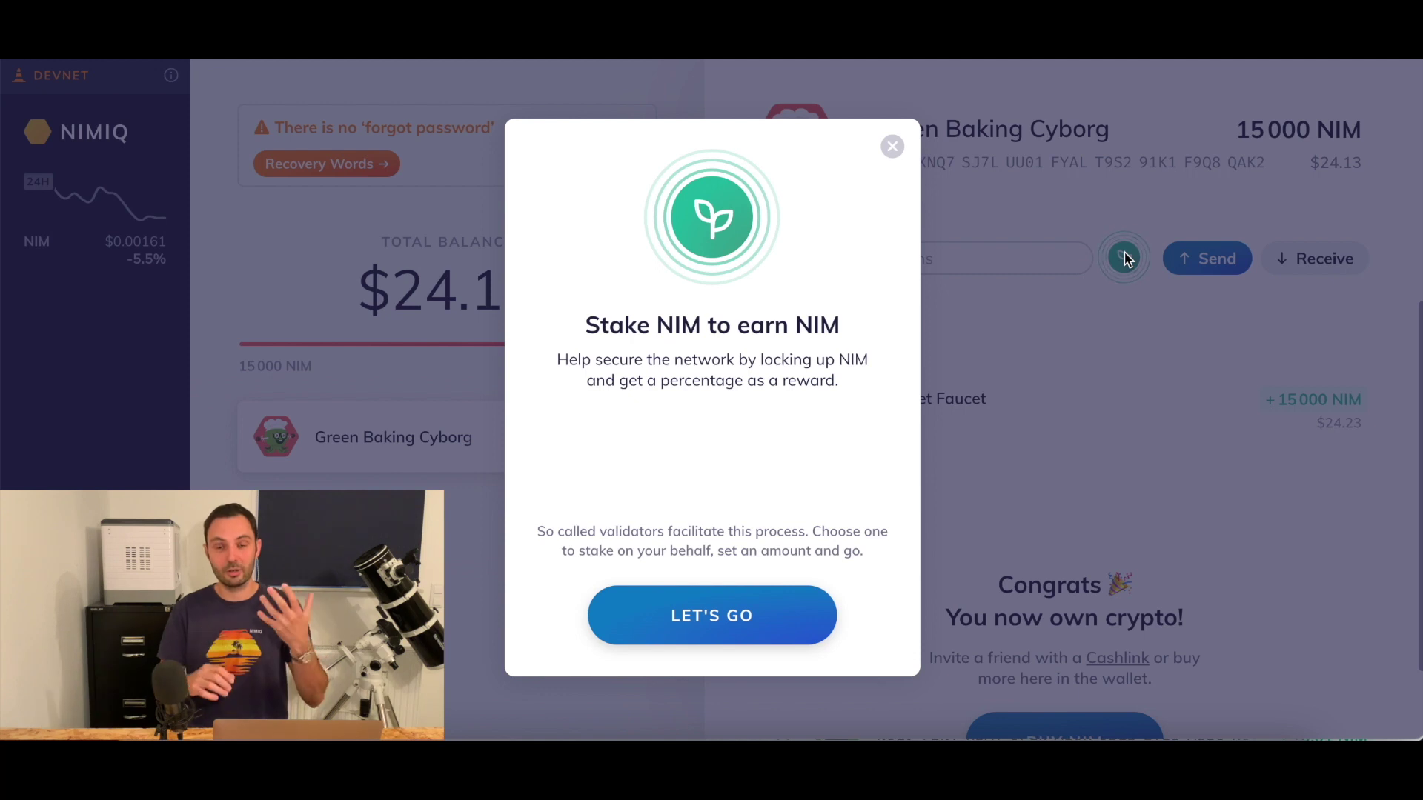
pyautogui.click(741, 627)
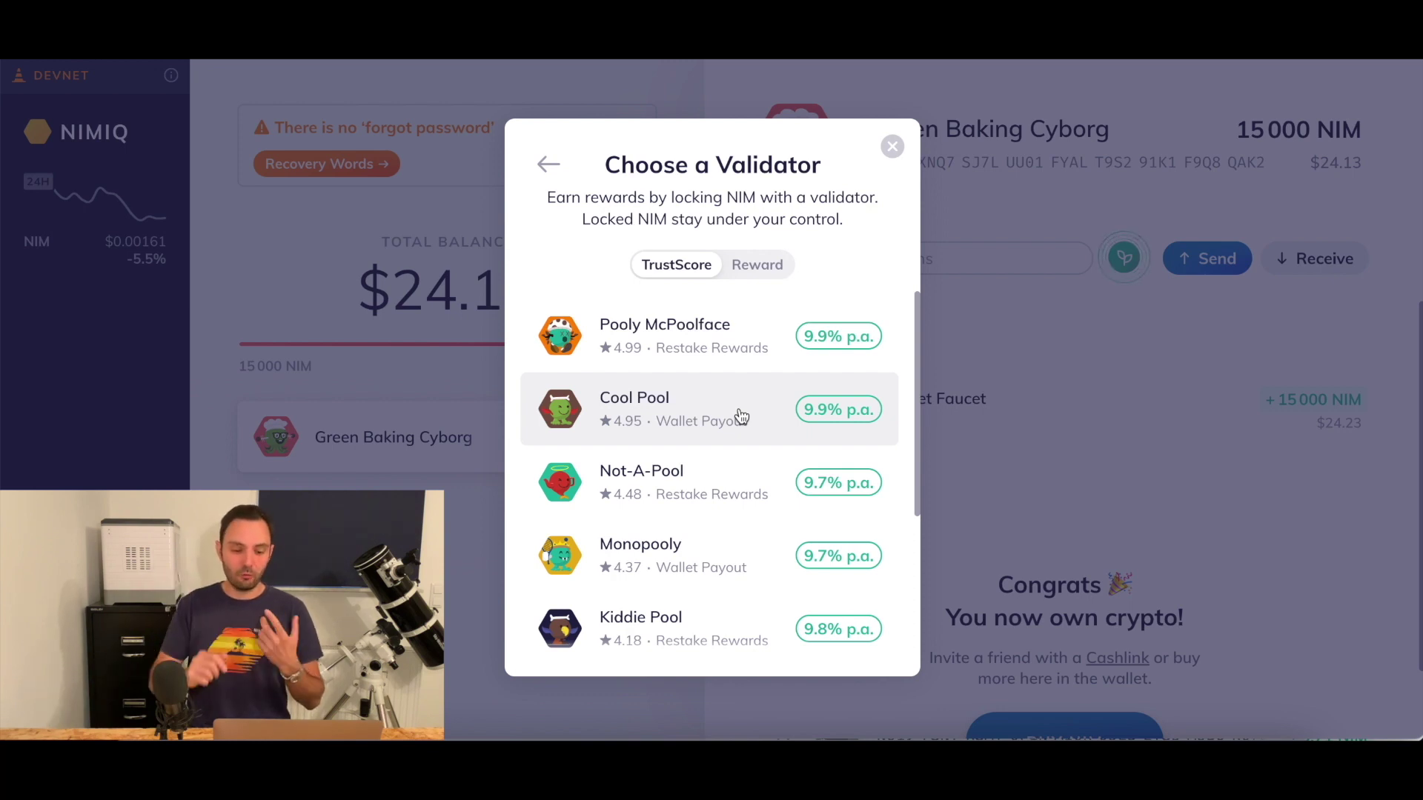
pyautogui.click(737, 342)
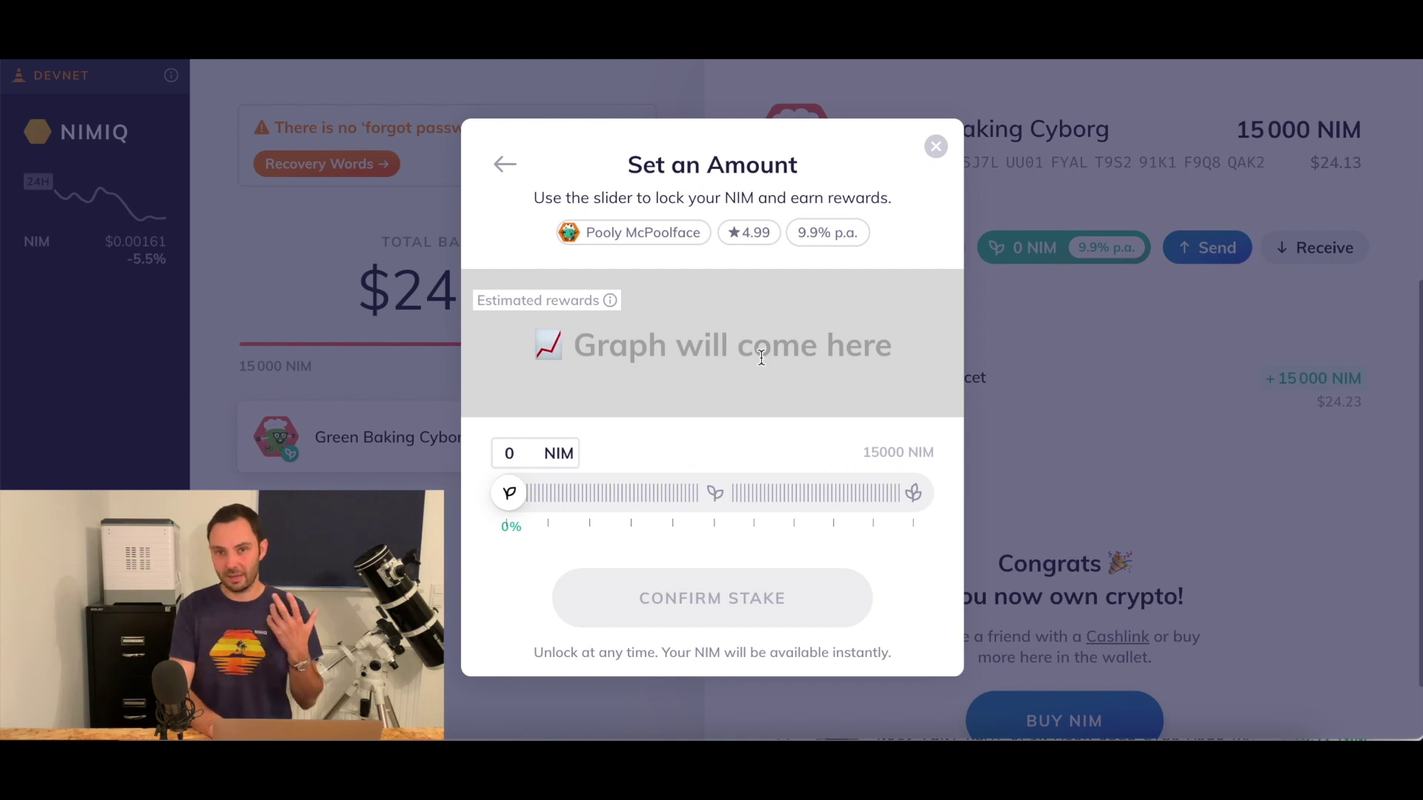
# - Stake 100% of the balance, 15 000 NIM, with Pooly McPoolface and approve with the password
pyautogui.moveTo(509, 494); pyautogui.dragTo(931, 521)
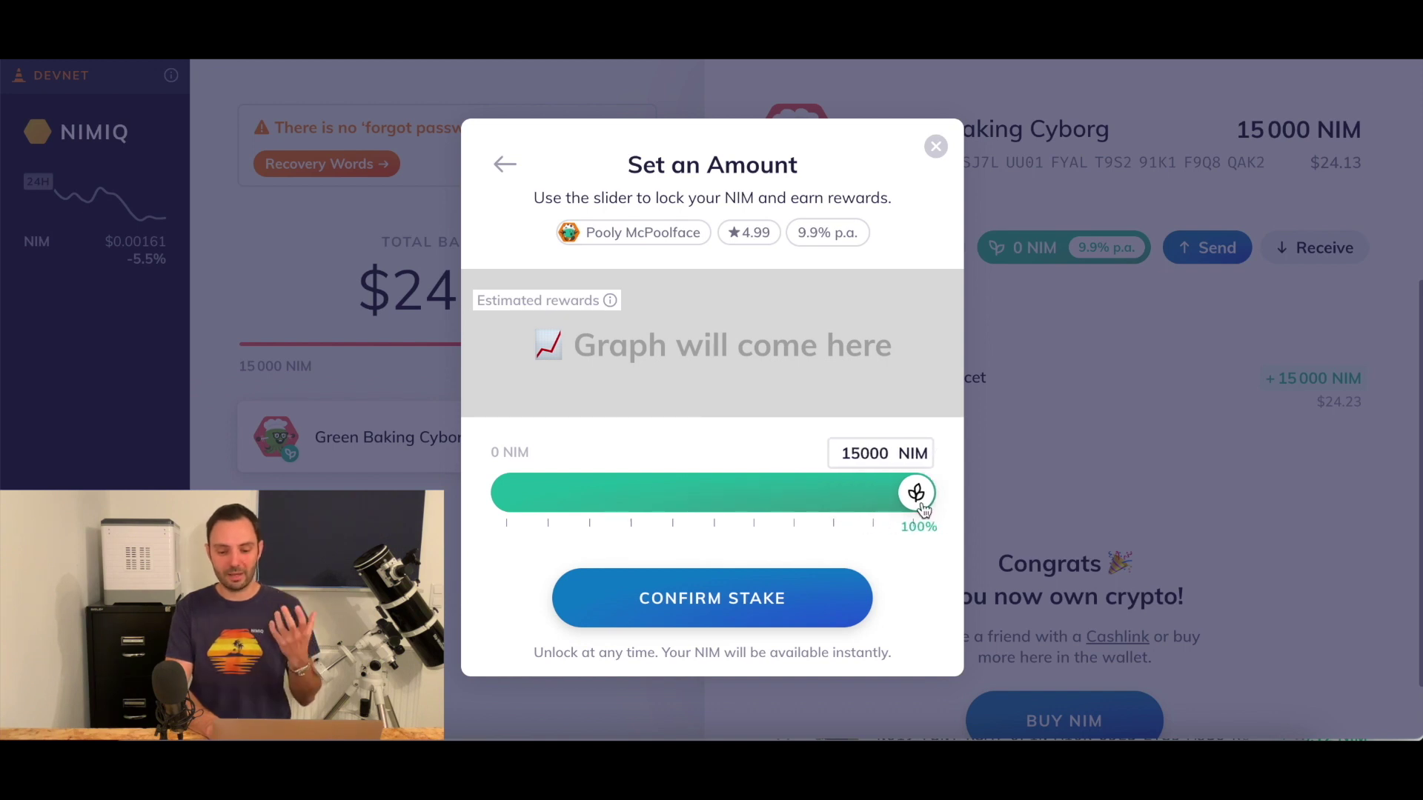
pyautogui.click(764, 599)
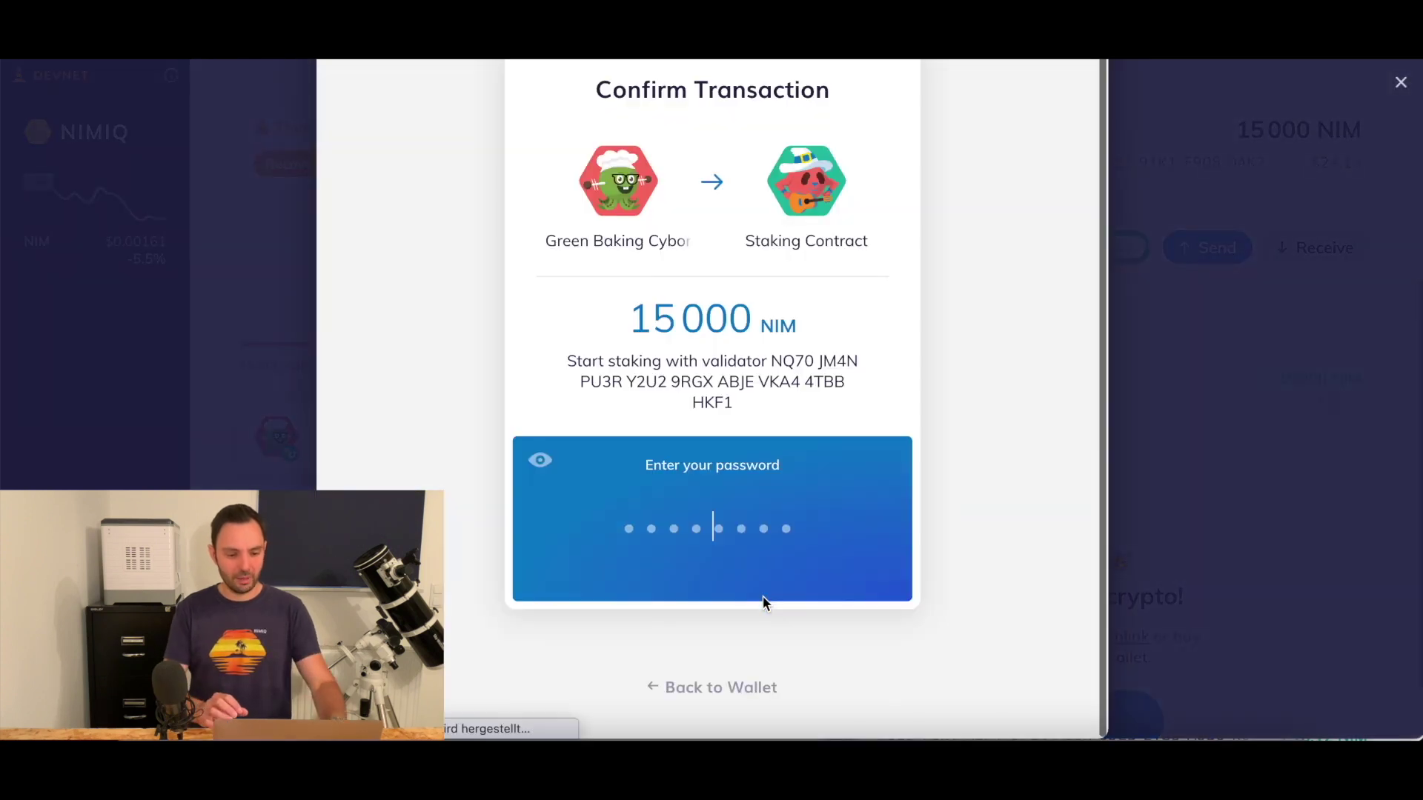
pyautogui.write('••••••••')
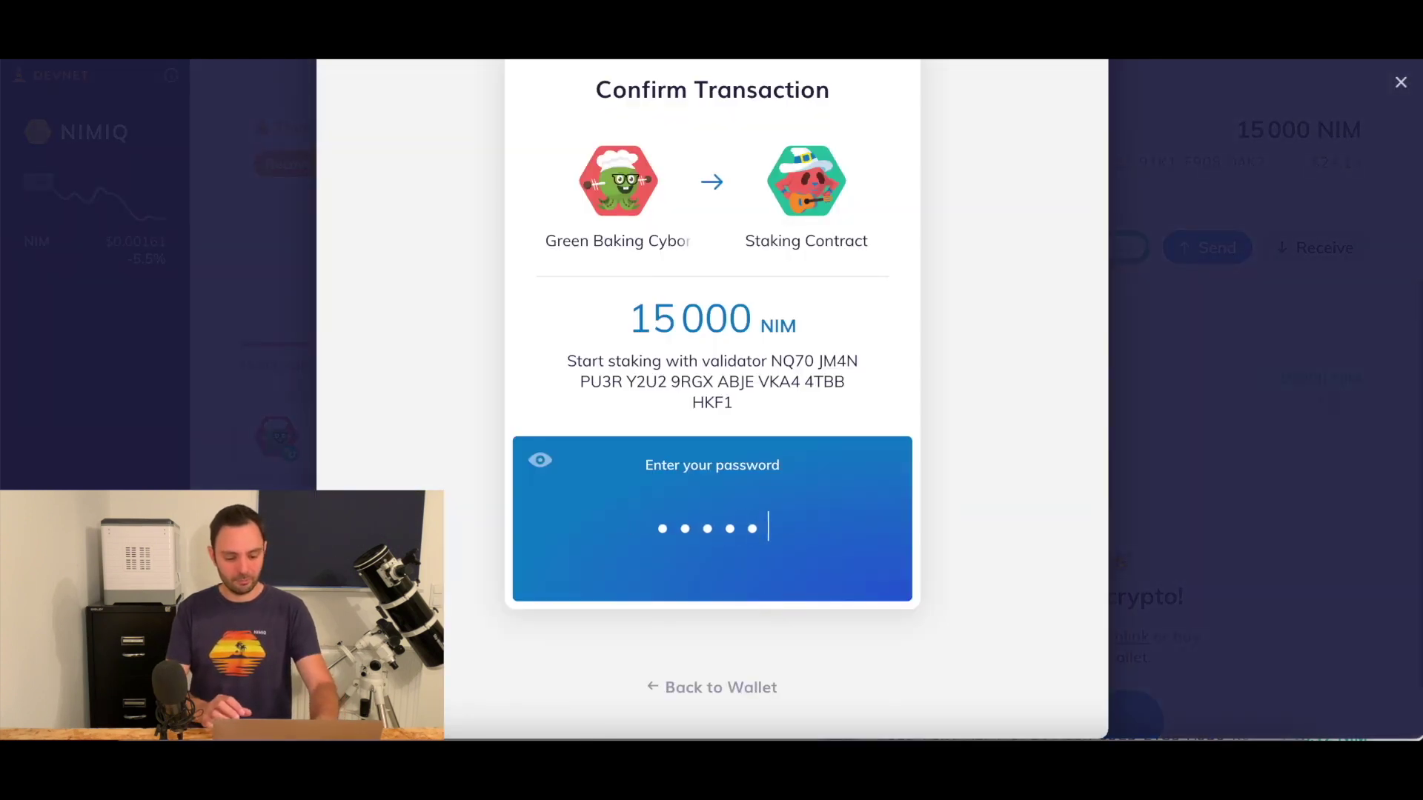
pyautogui.click(695, 572)
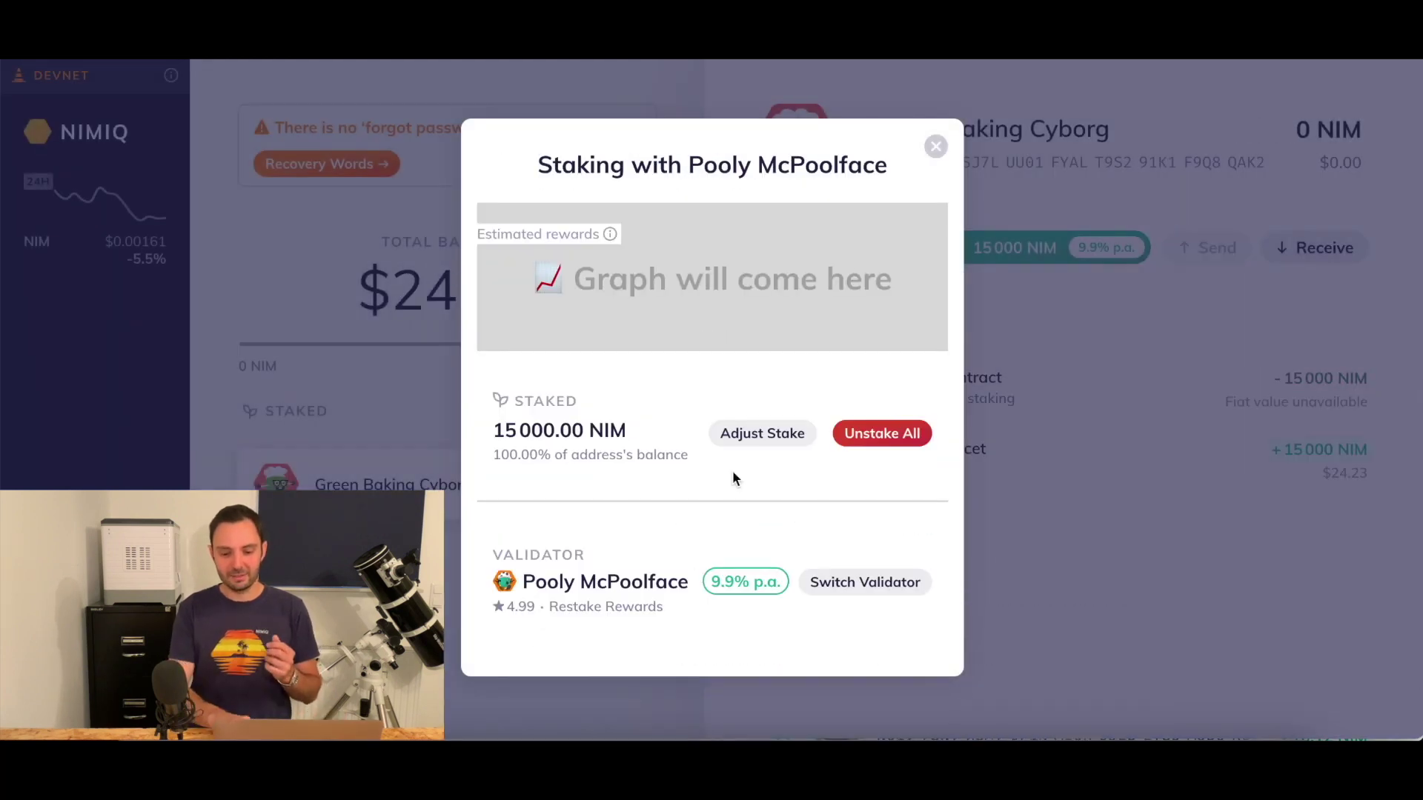
# - Close the Staking with Pooly McPoolface overview to return to the account view
pyautogui.click(935, 147)
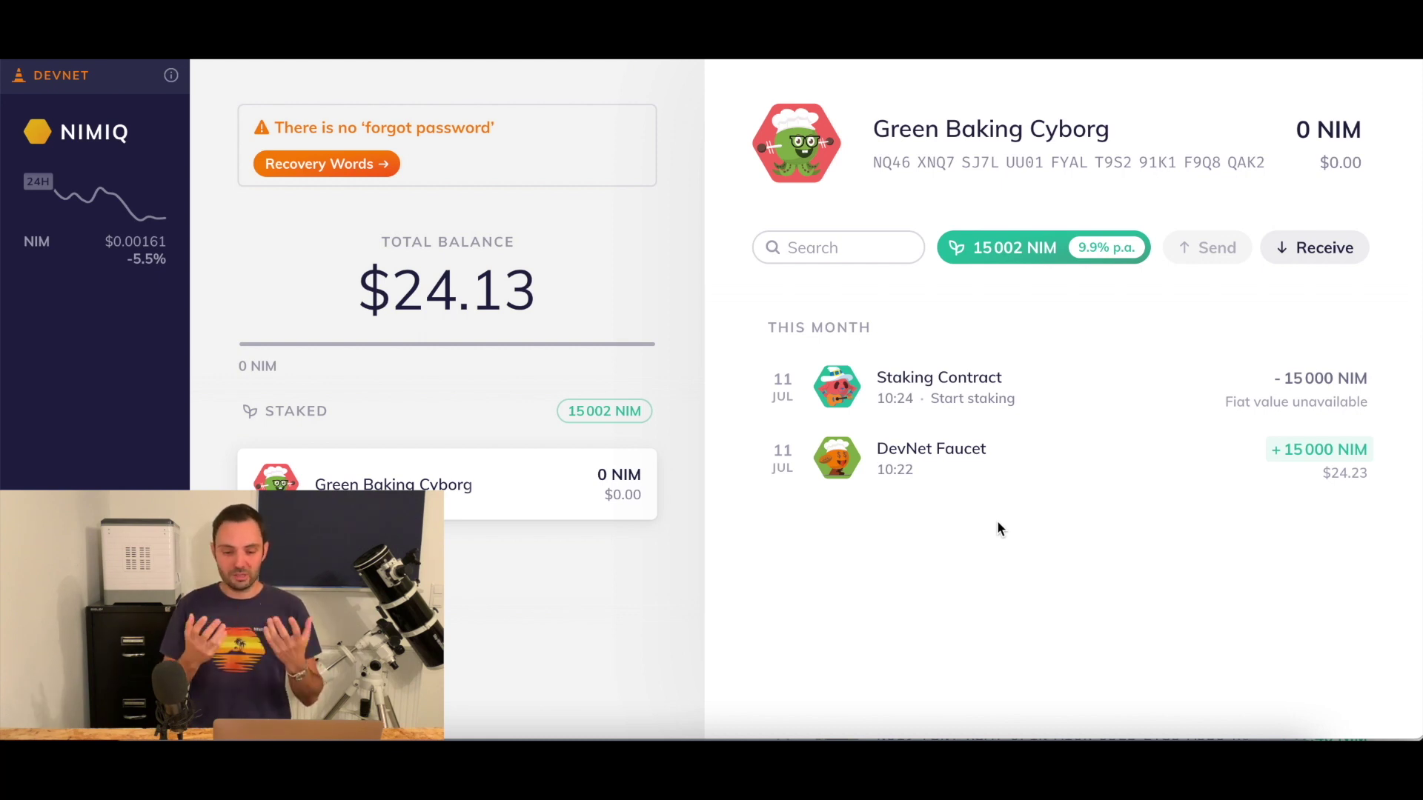
pyautogui.moveTo(1027, 222)
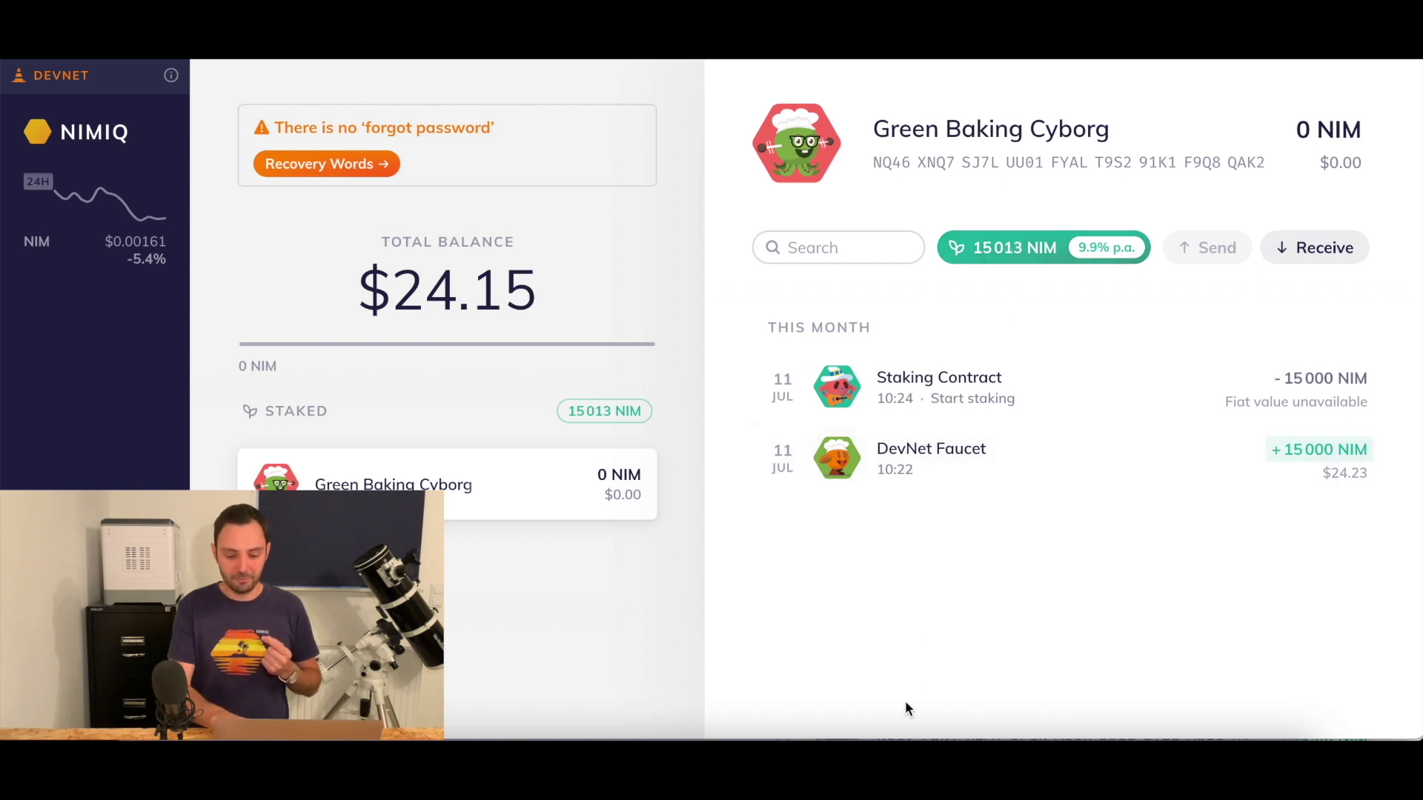
# - Bring the Firefox window with the Pink Captivating Cyborg wallet to the front
pyautogui.click(868, 738)
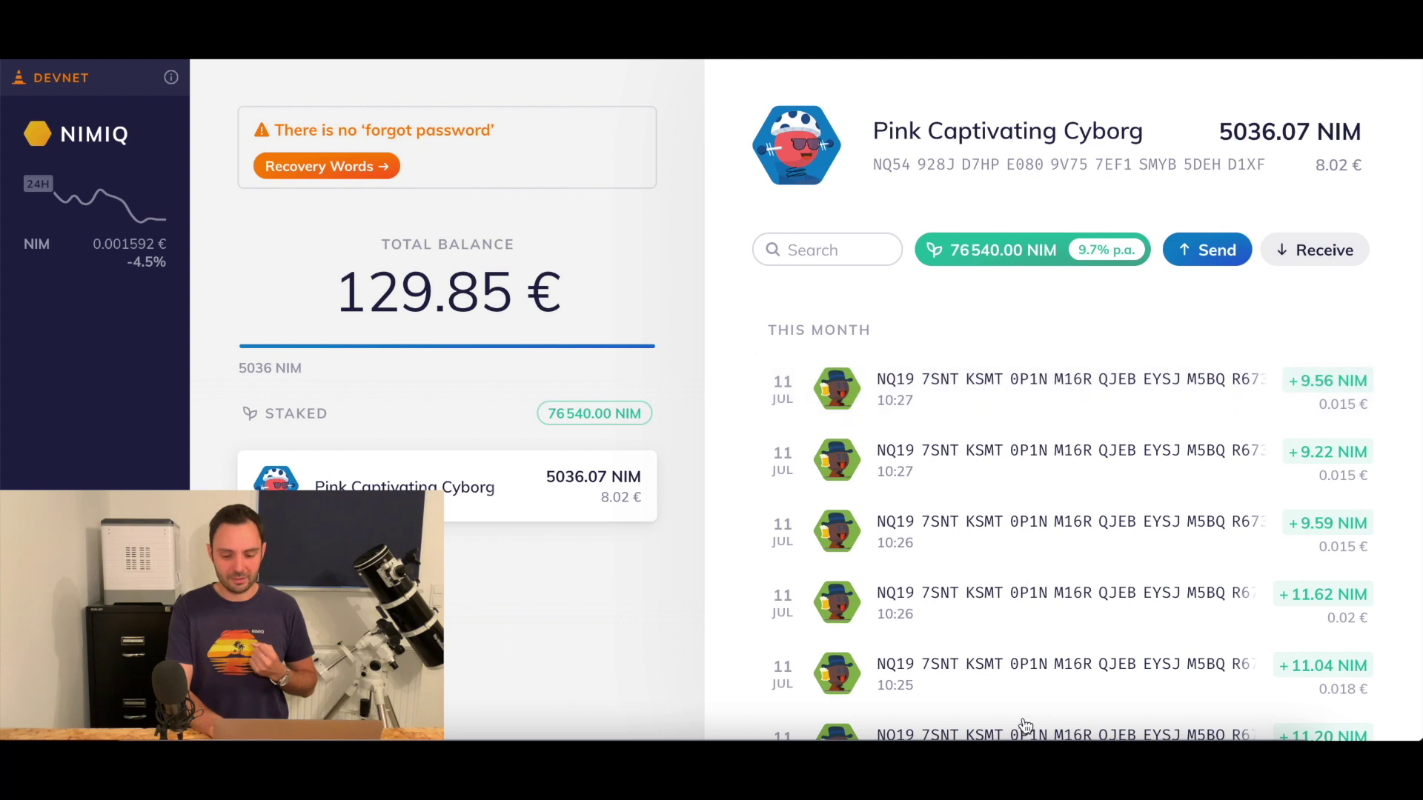
# - Copy the Green Baking Cyborg address from the Chrome wallet and return to Firefox
pyautogui.click(924, 727)
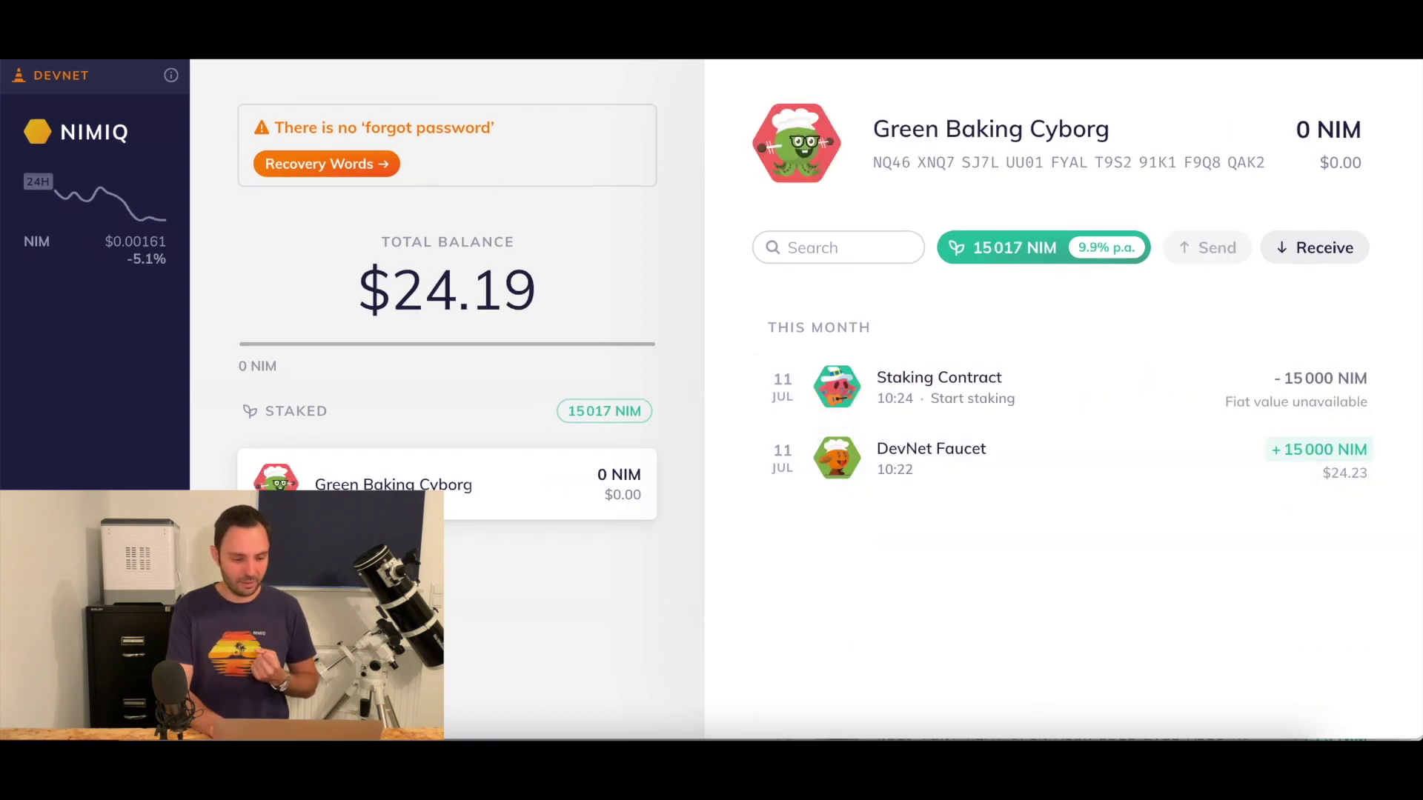
pyautogui.click(1087, 165)
pyautogui.click(868, 737)
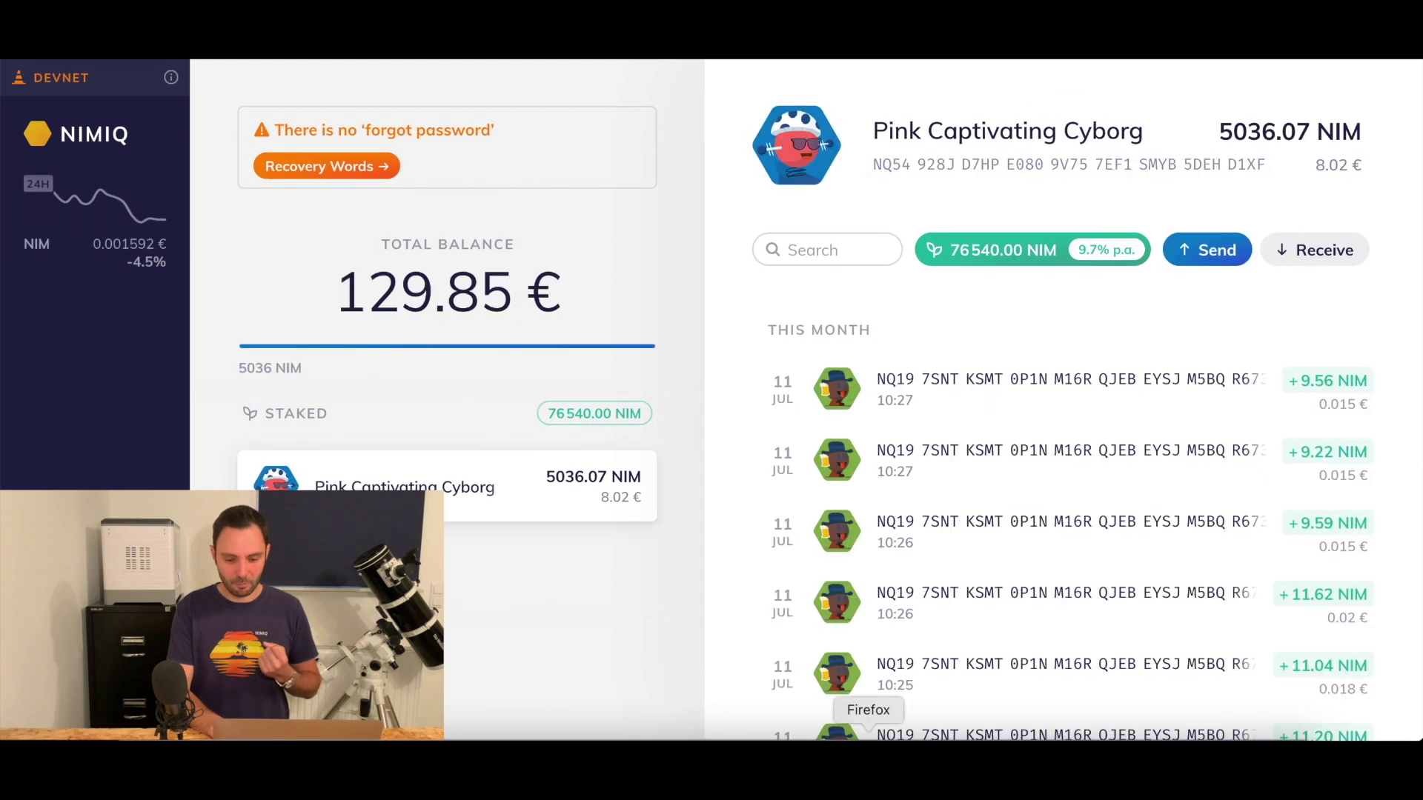
# - Send 2000 NIM to the pasted Green Baking Cyborg address and confirm with the password
pyautogui.click(1217, 252)
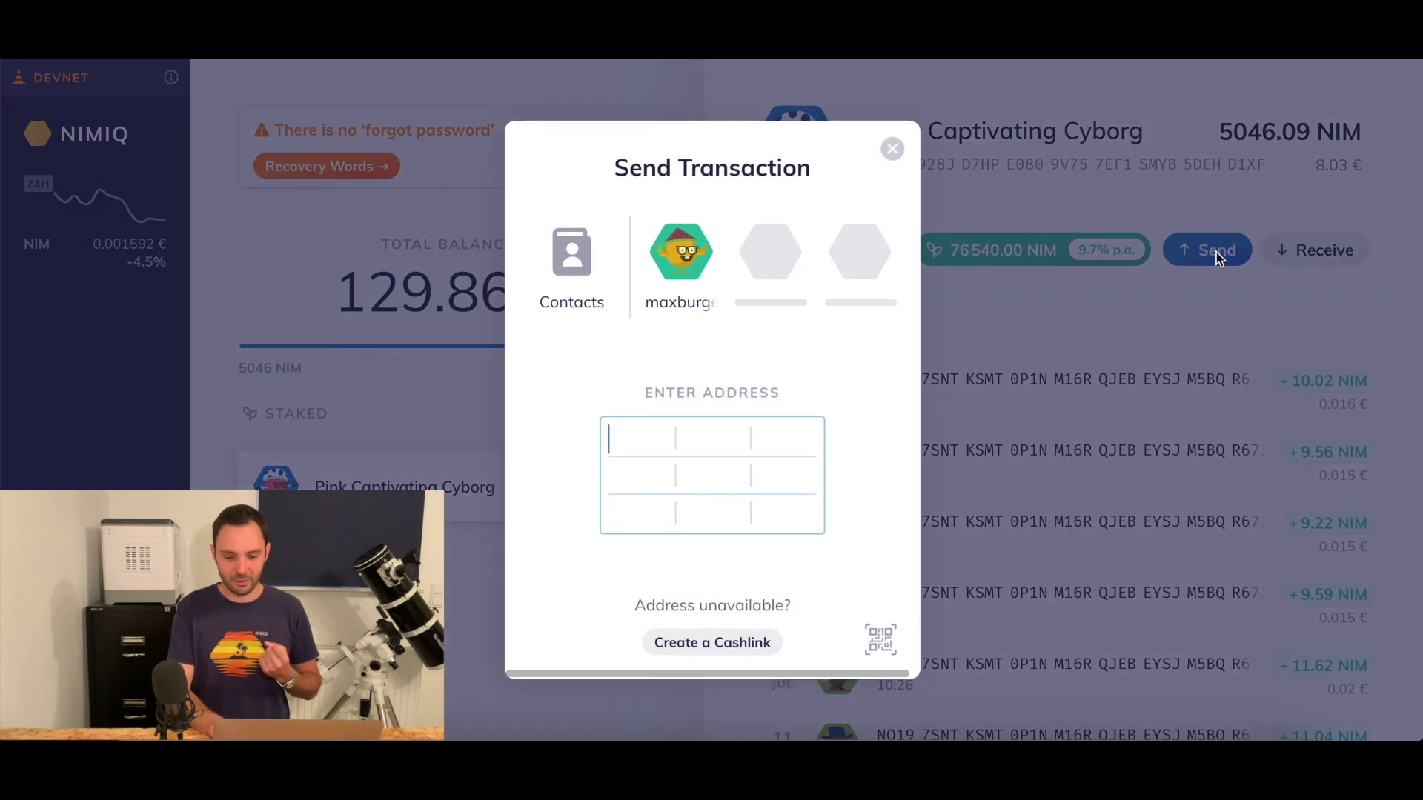
pyautogui.press('super+v')
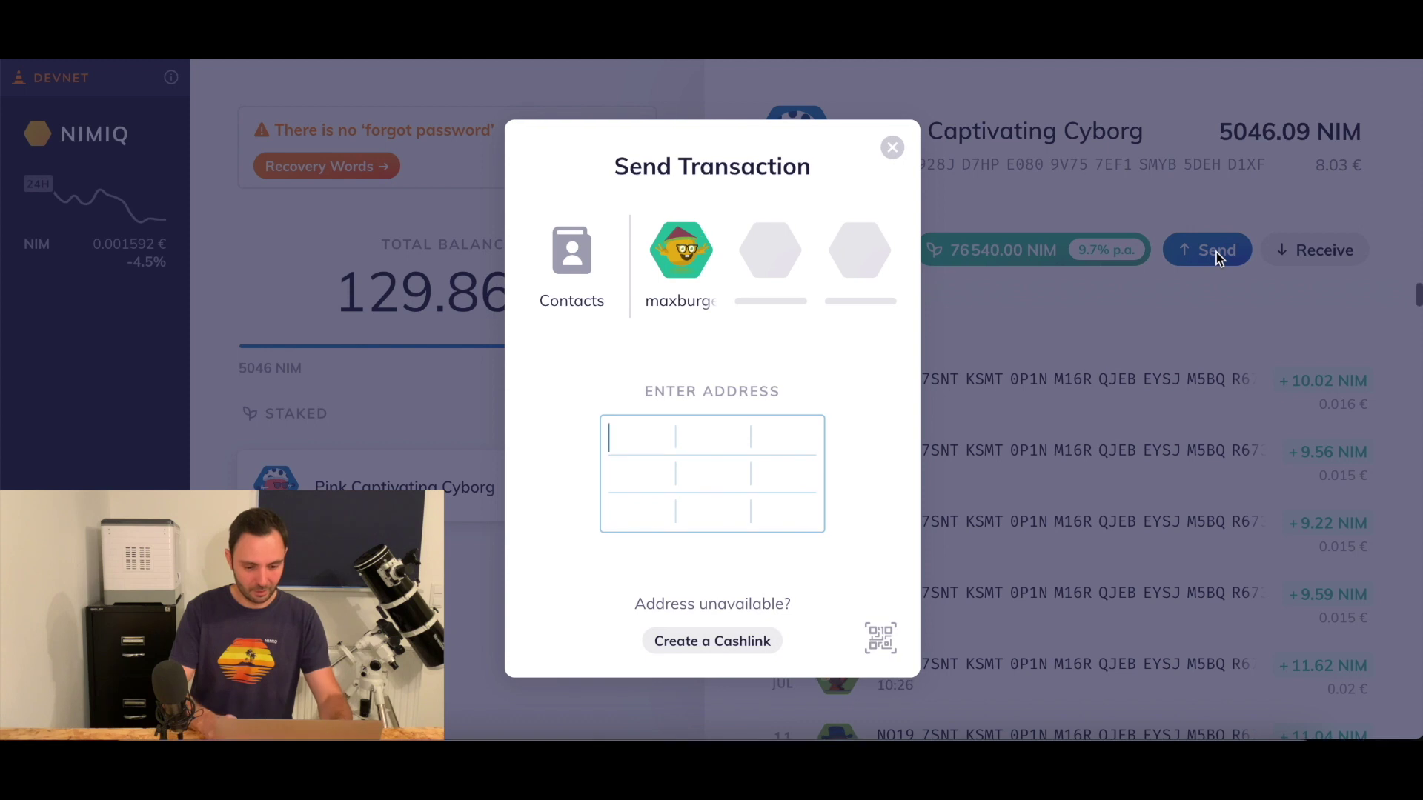
pyautogui.click(821, 602)
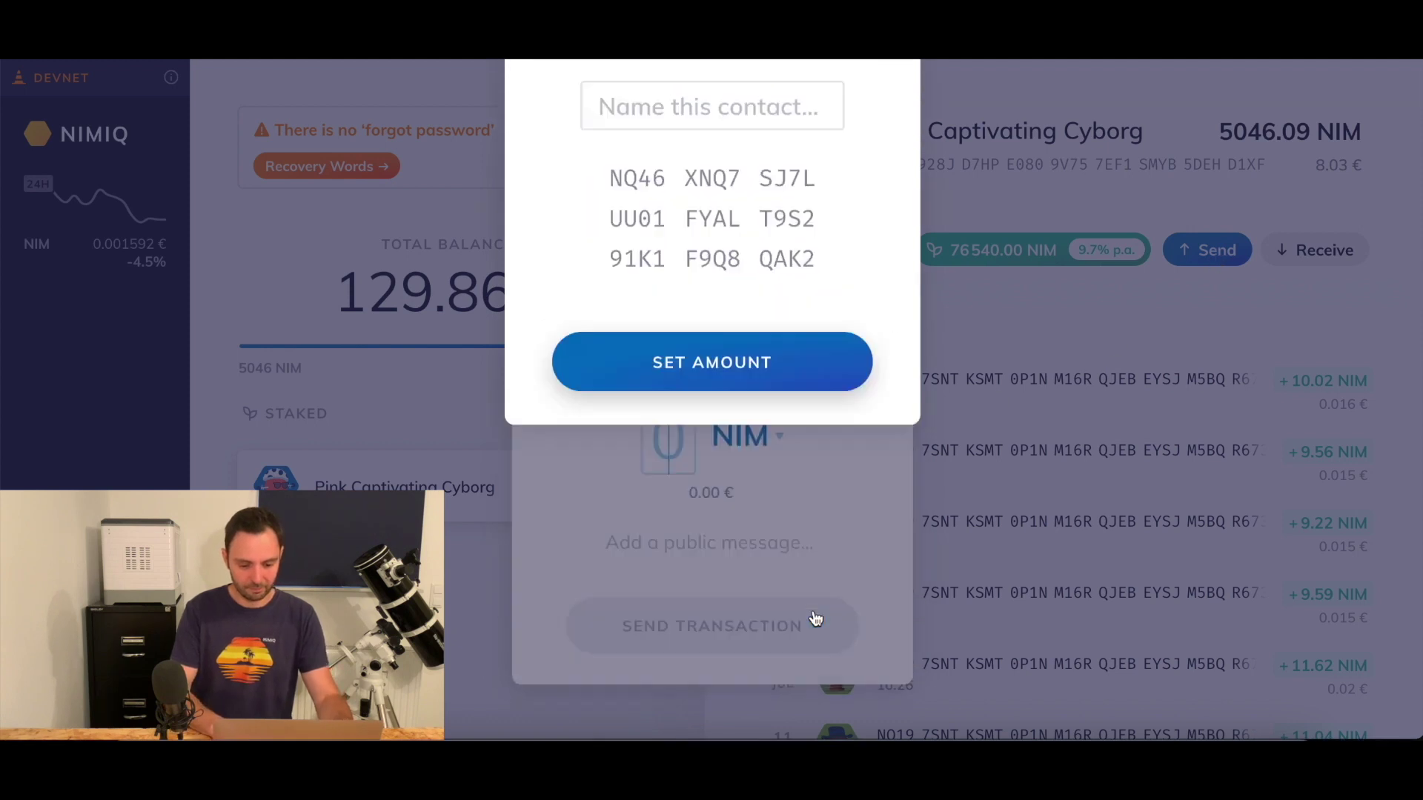
pyautogui.write('2000')
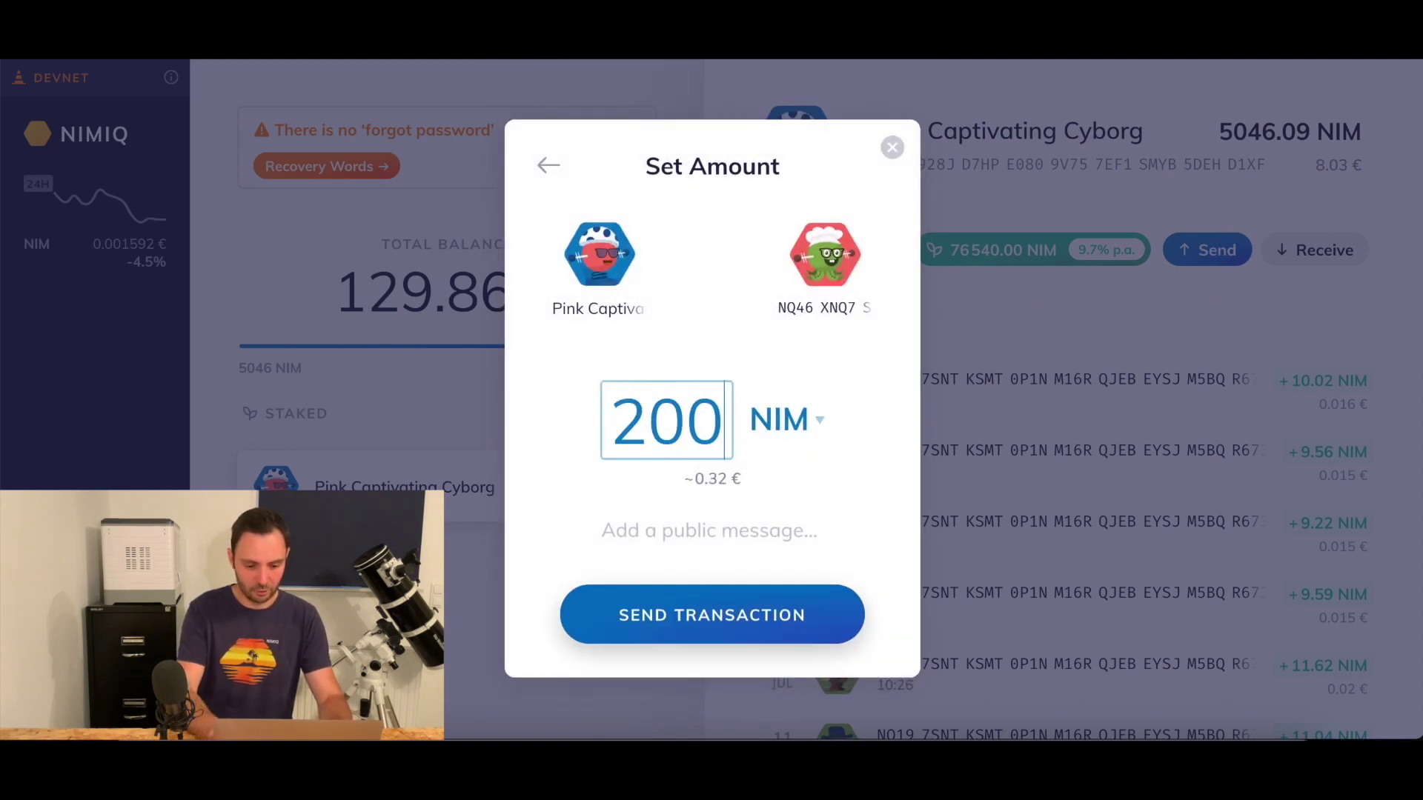
pyautogui.click(692, 634)
pyautogui.write('********')
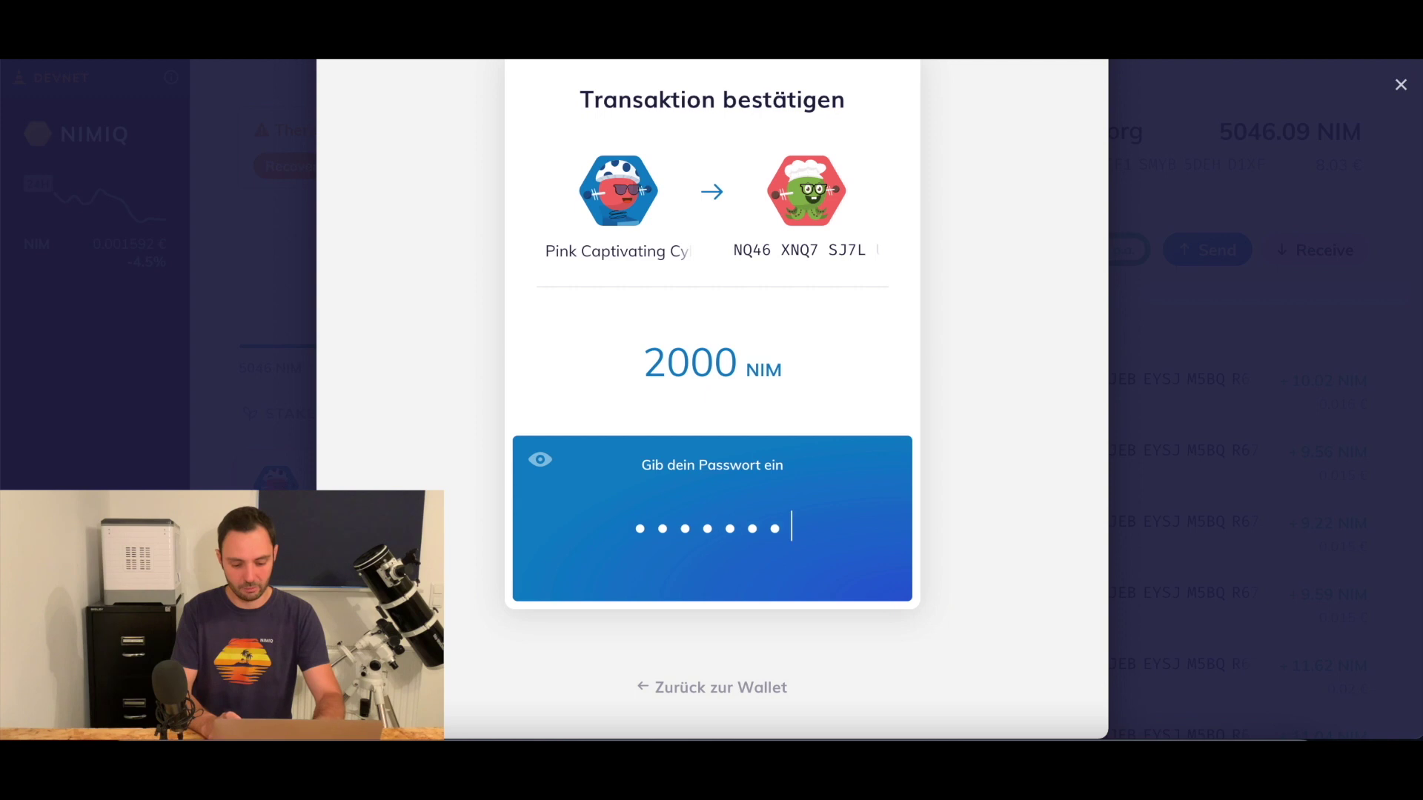
pyautogui.click(681, 557)
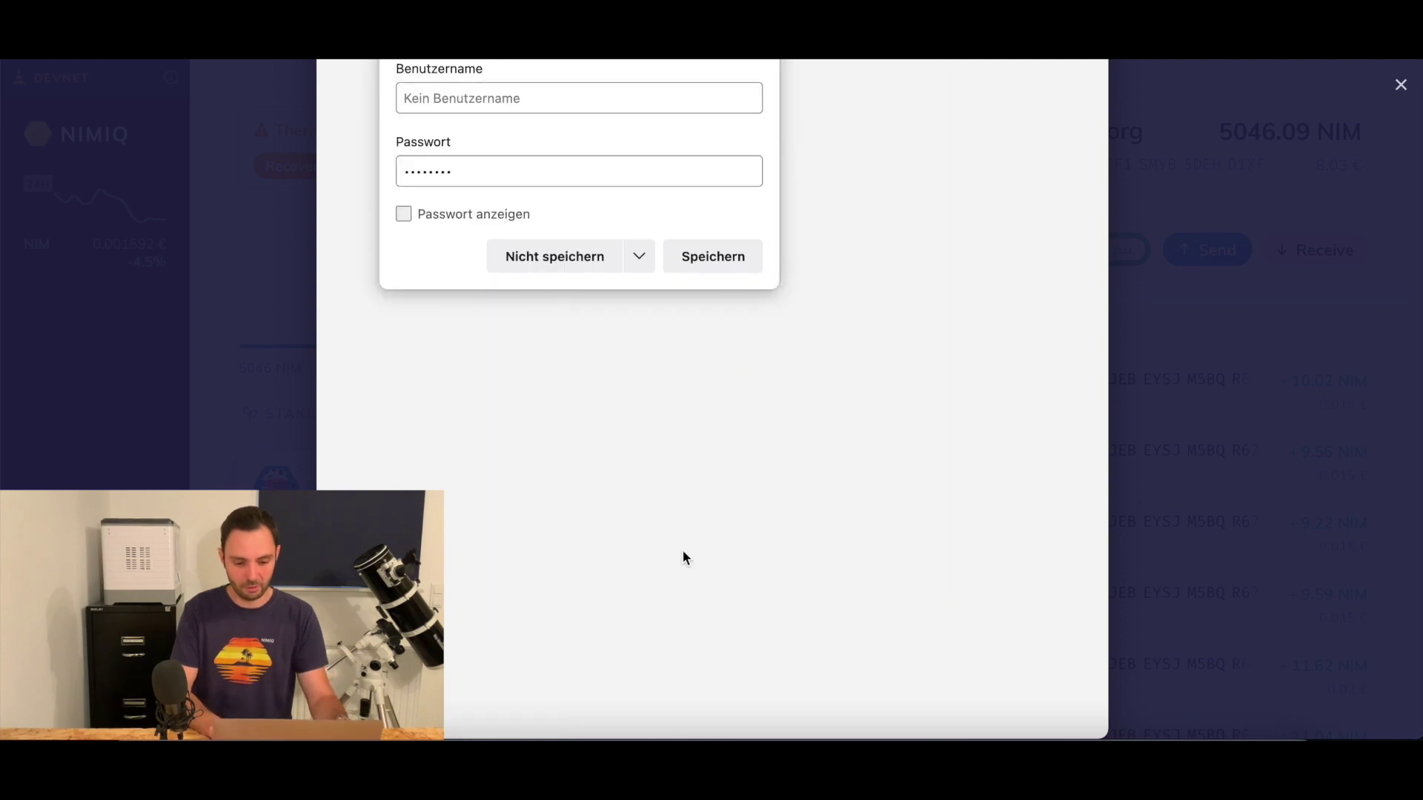